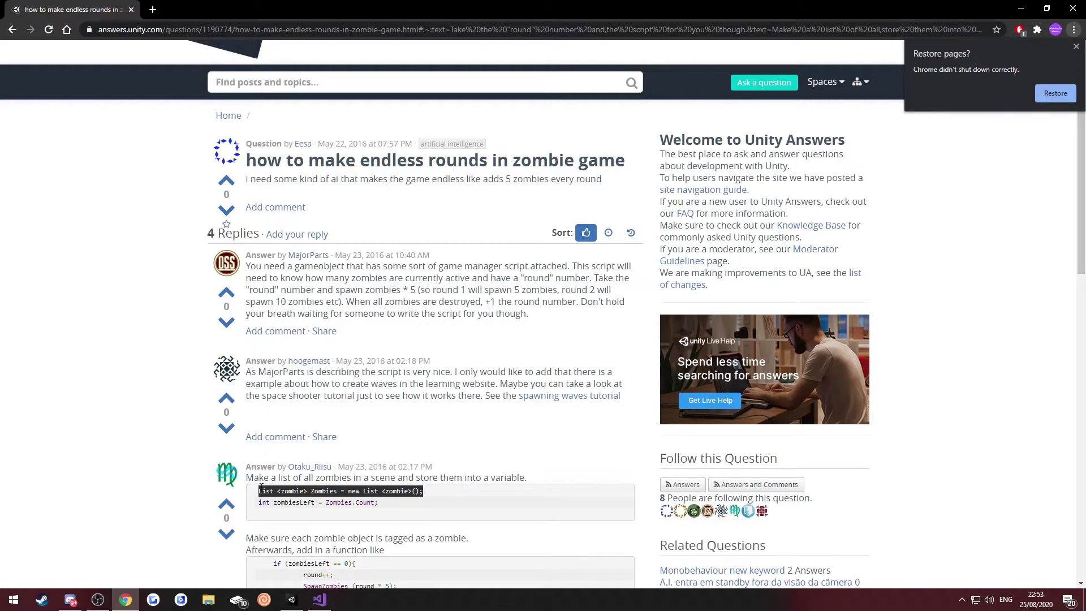
- Replace the list declaration in Round.cs with the forum answer's line List<zombie> Zombies = new List<zombie>();
key(alt+Tab)
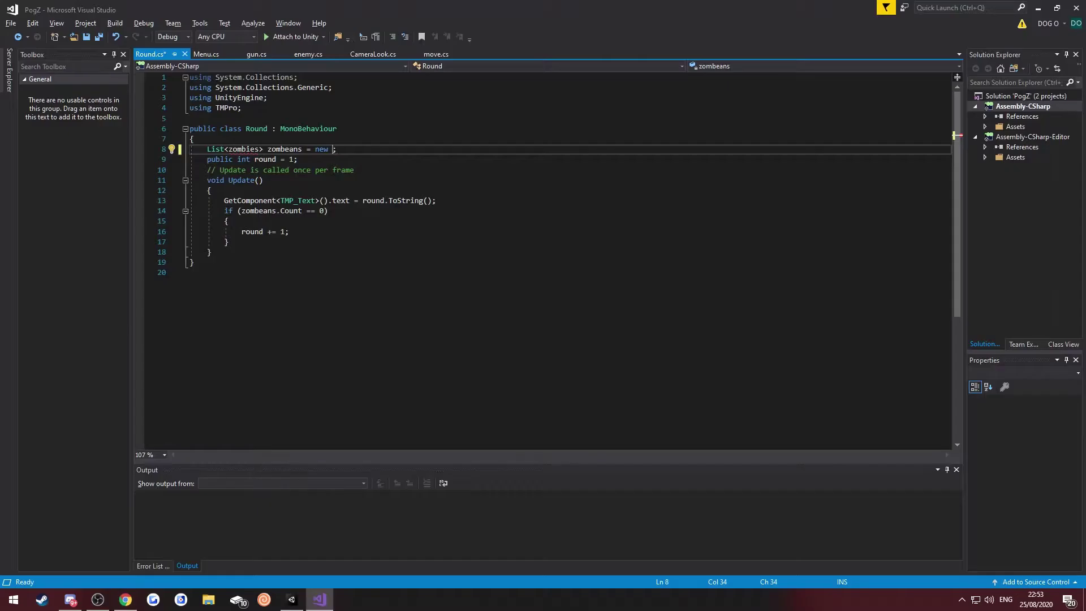
drag(358, 149, 237, 149)
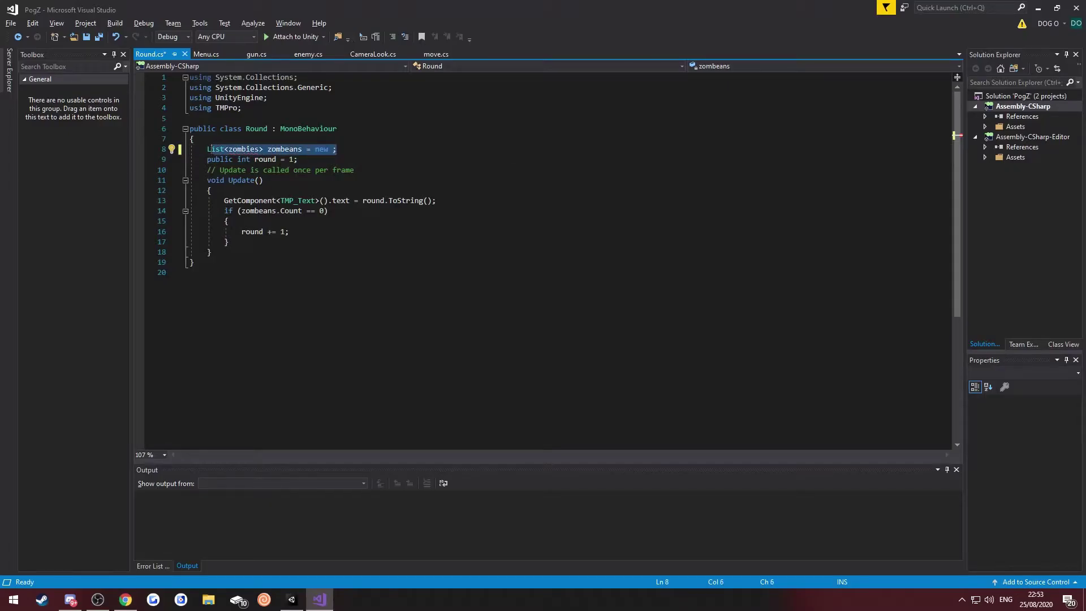
text(List<zombie> Zombies = new List<zombie>();)
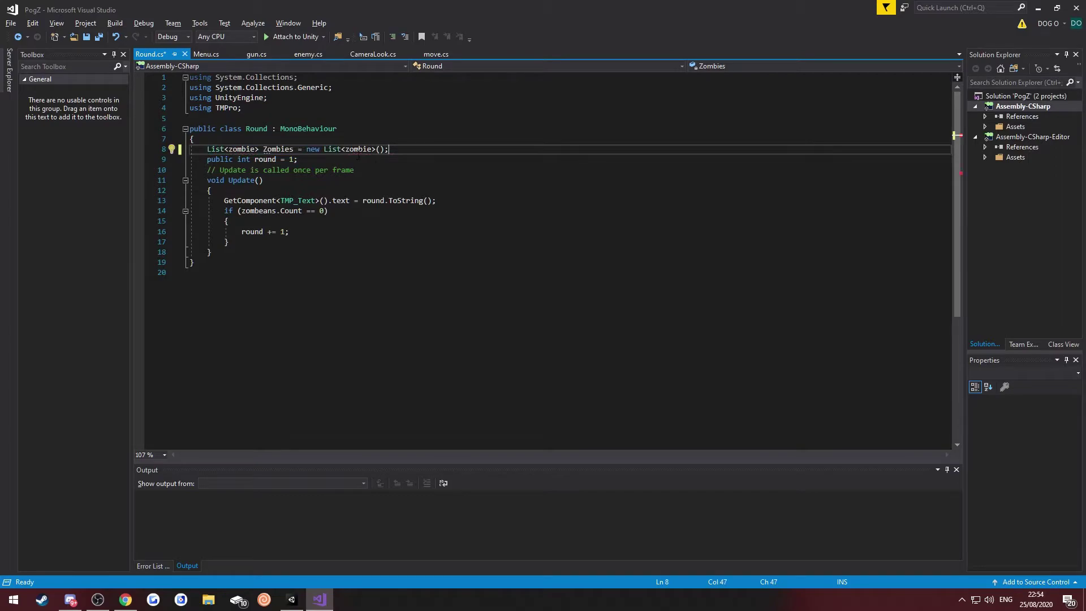
- Undo the edits to the list declaration in Round.cs back to List<GameObject> zombeans;
key(alt+Tab)
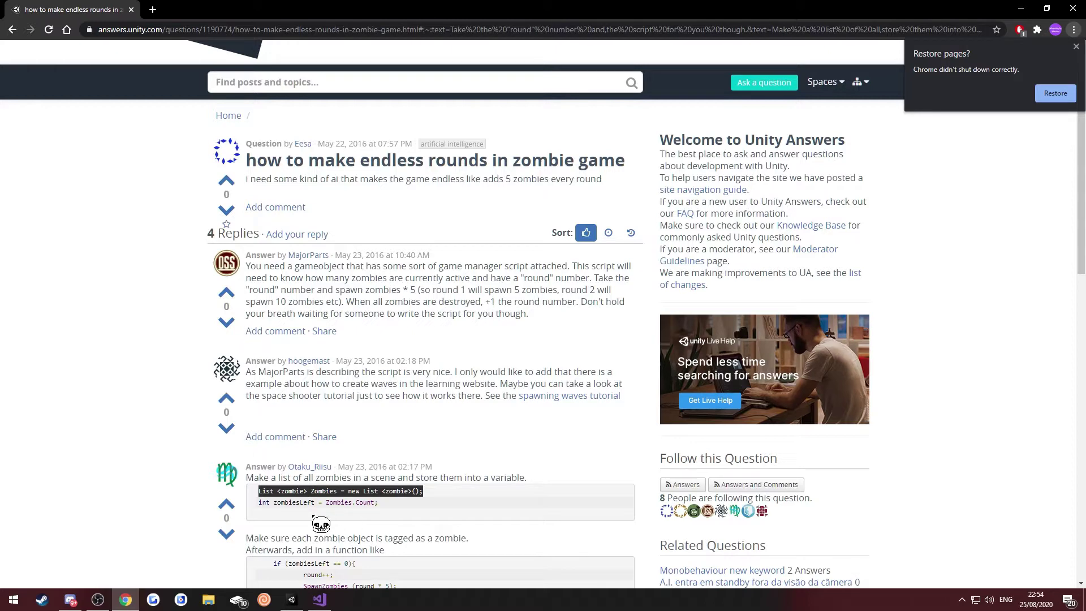
key(alt+Tab)
key(ctrl+z)
key(ctrl+z)
key(ctrl+z)
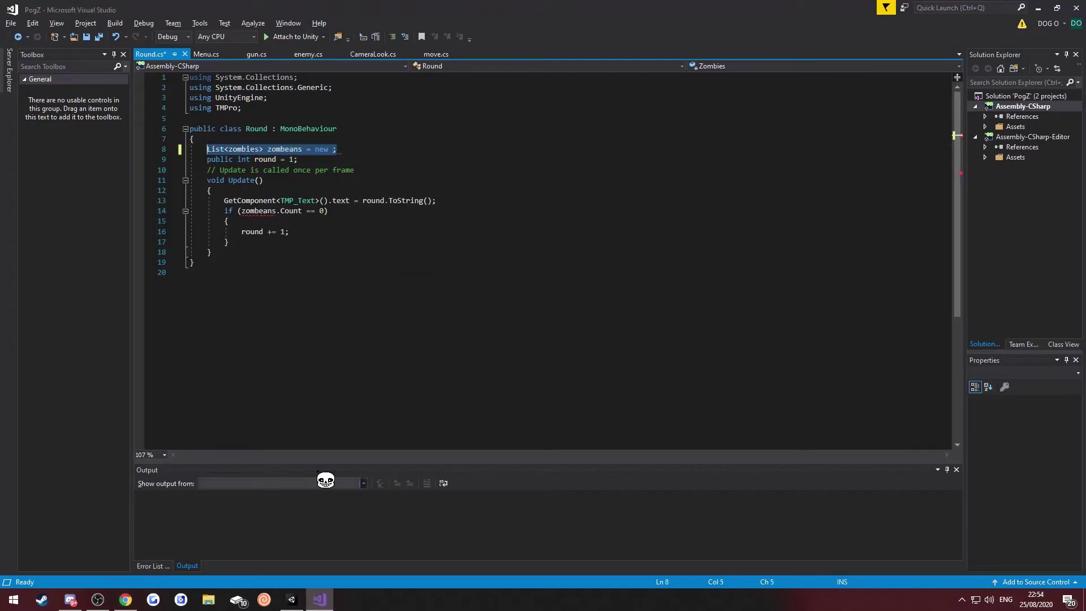
key(ctrl+z)
key(ctrl+z)
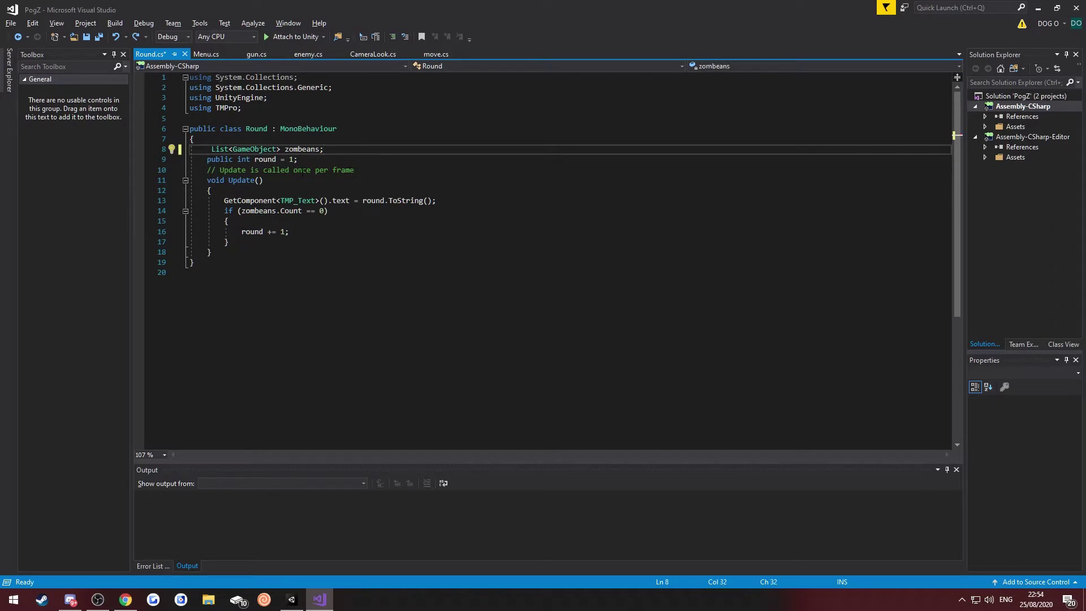
- Examine the remaining answers in the browser for the code that spawns zombies at random spawn points
key(alt+Tab)
scroll(8, 362, down, 20)
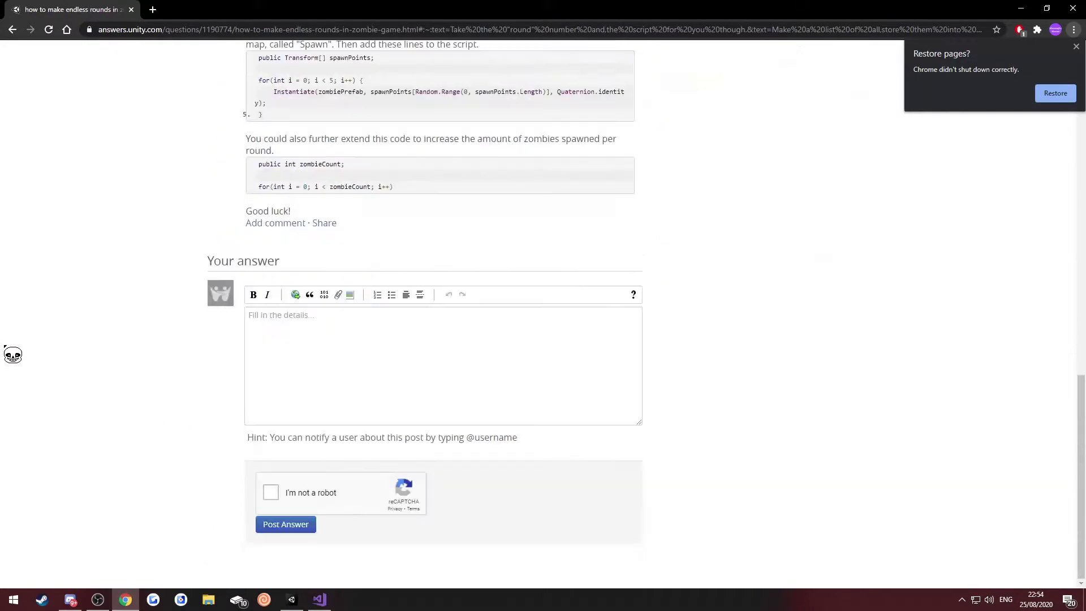
scroll(158, 441, up, 11)
scroll(293, 472, down, 1)
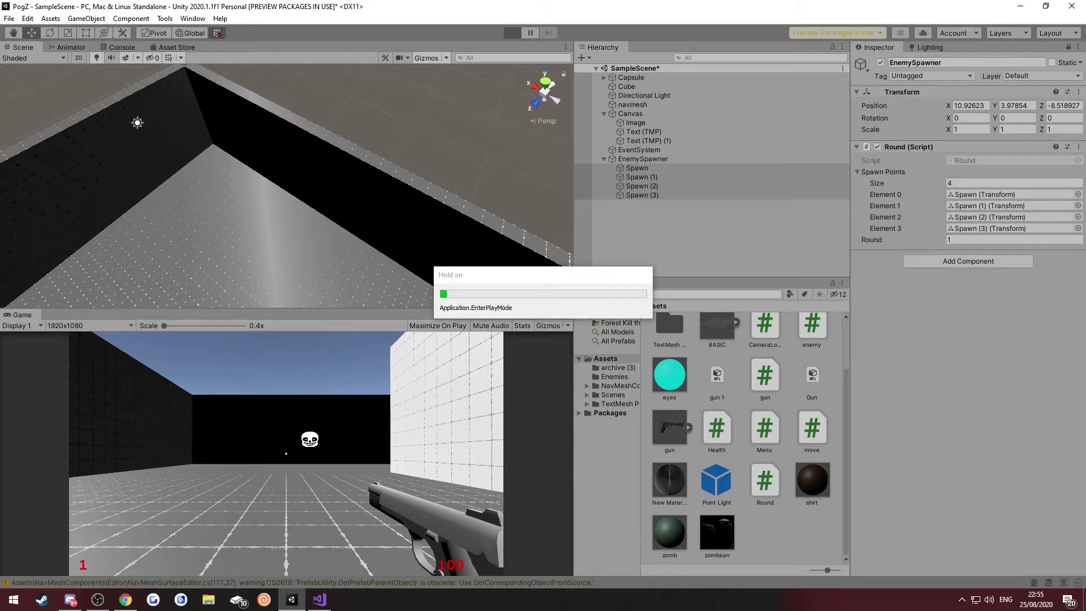
- Playtest the running scene in Unity by walking around the level, and stop play mode
click(286, 454)
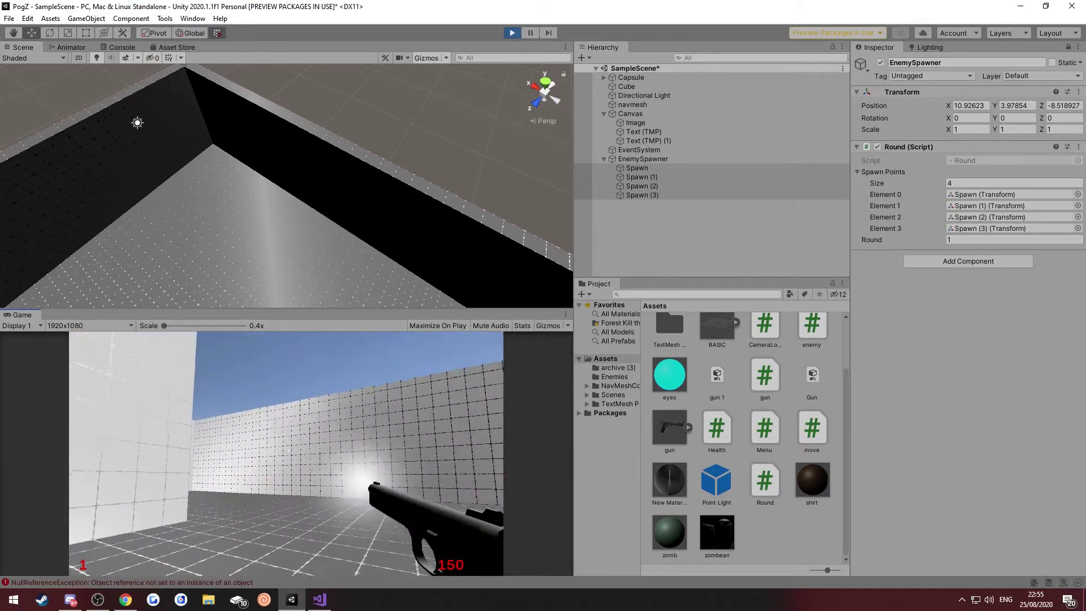
key(w)
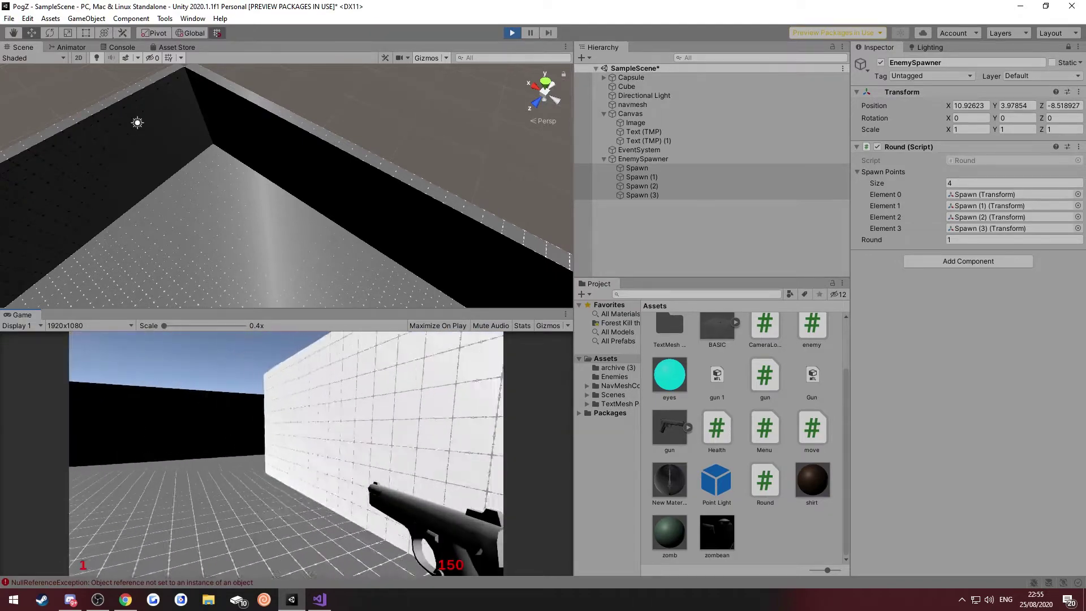
key(w)
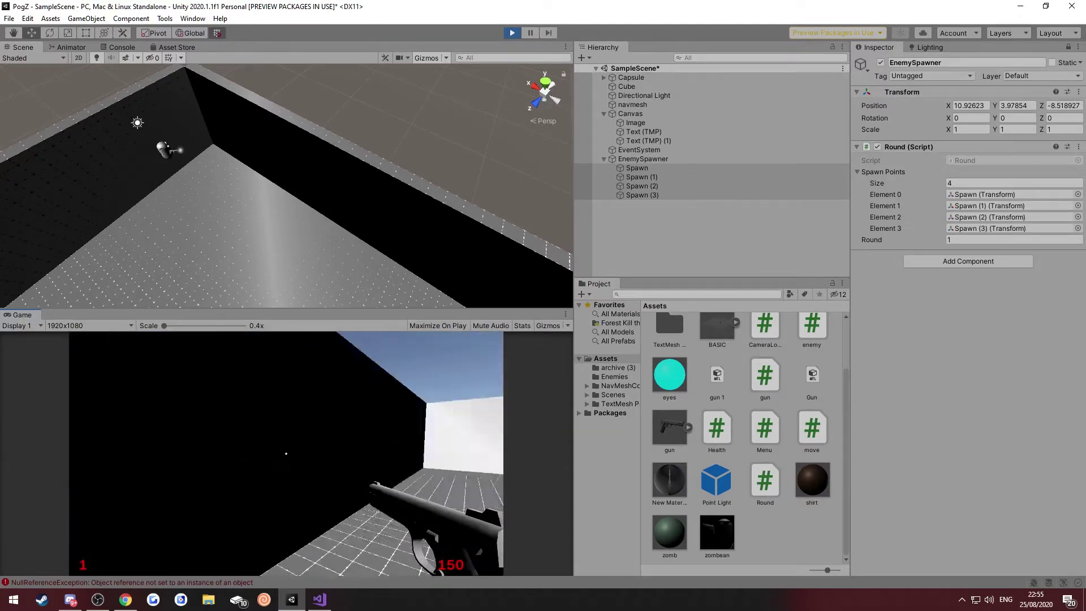
key(w)
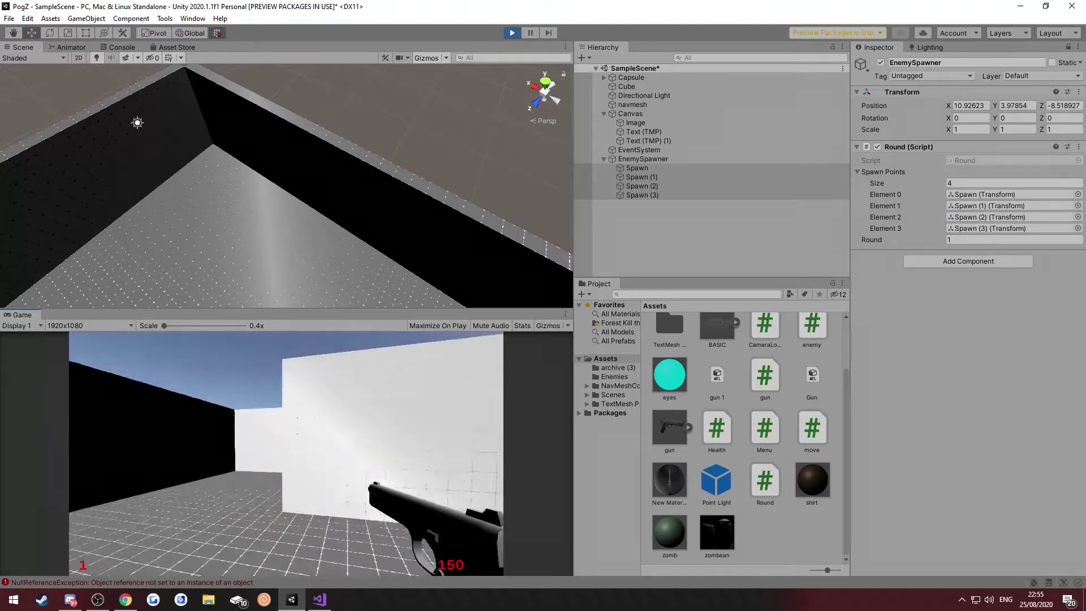
key(Escape)
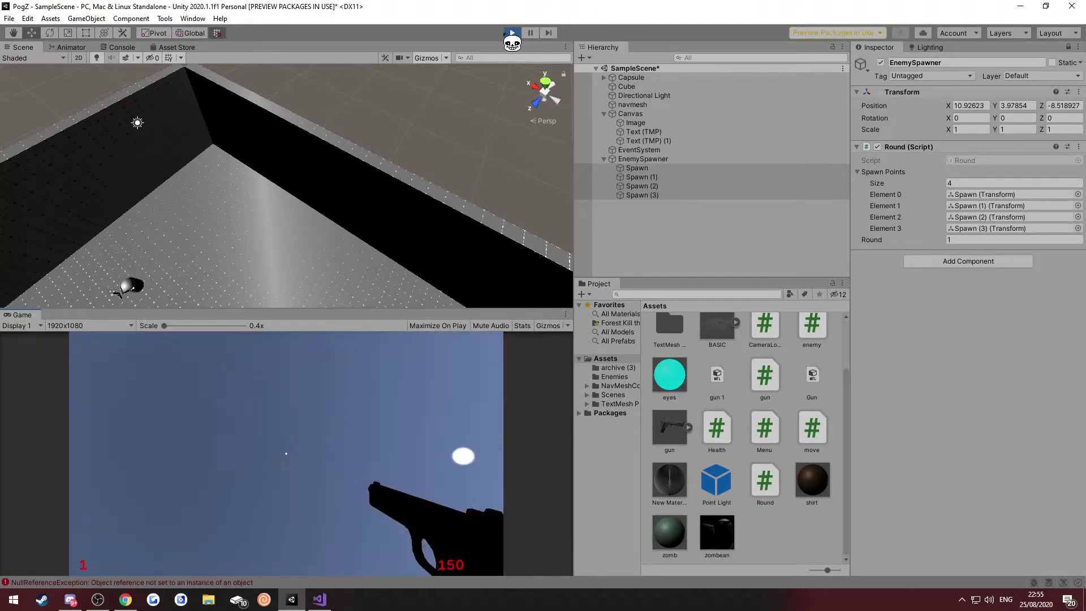
click(512, 32)
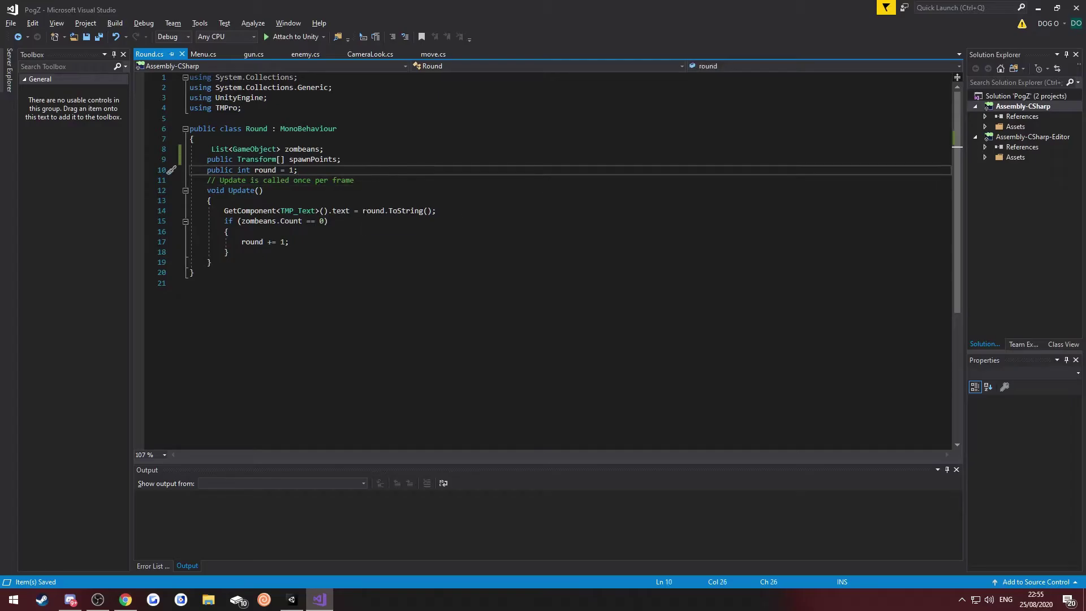
- Declare a public TMP_Text variable named display below the round variable in the Round class
key(Return)
text(public TM)
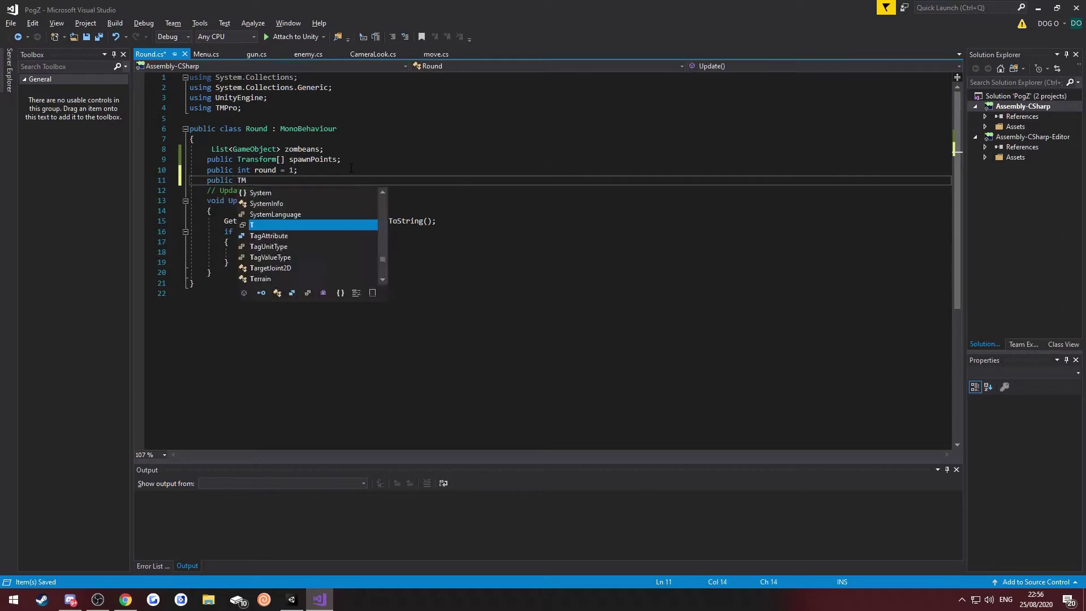
text(P_Text display;)
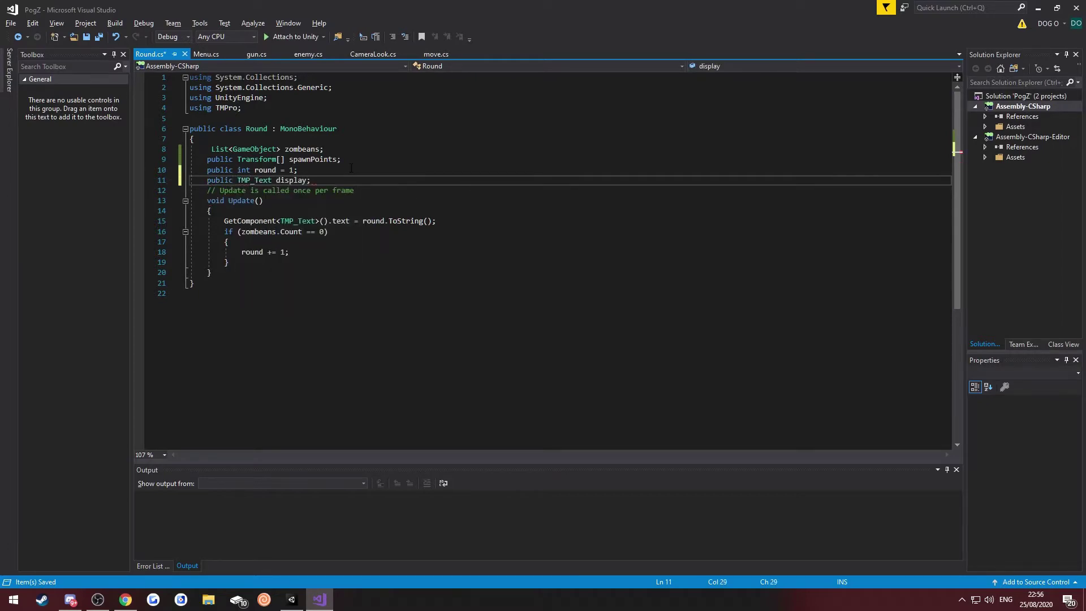
- Replace GetComponent<TMP_Text>() with display in the Update method's text assignment and save Round.cs
key(Down)
key(Down)
key(Down)
key(Down)
key(Right)
key(Right)
key(Right)
key(Right)
key(Right)
key(Right)
key(Right)
key(Right)
drag(350, 221, 224, 221)
text(display)
key(ctrl+s)
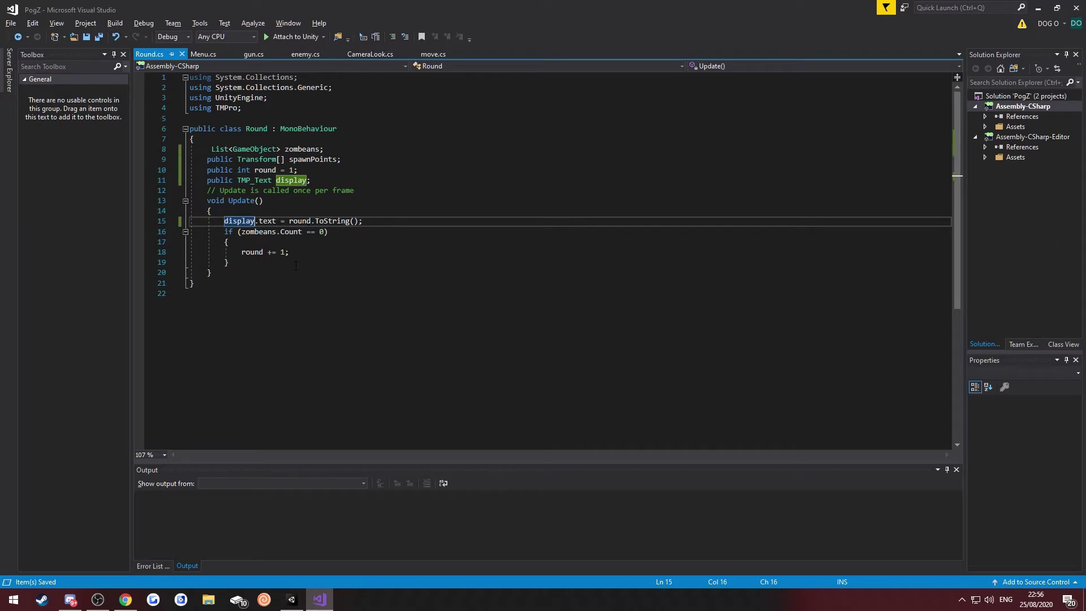
click(295, 252)
click(295, 169)
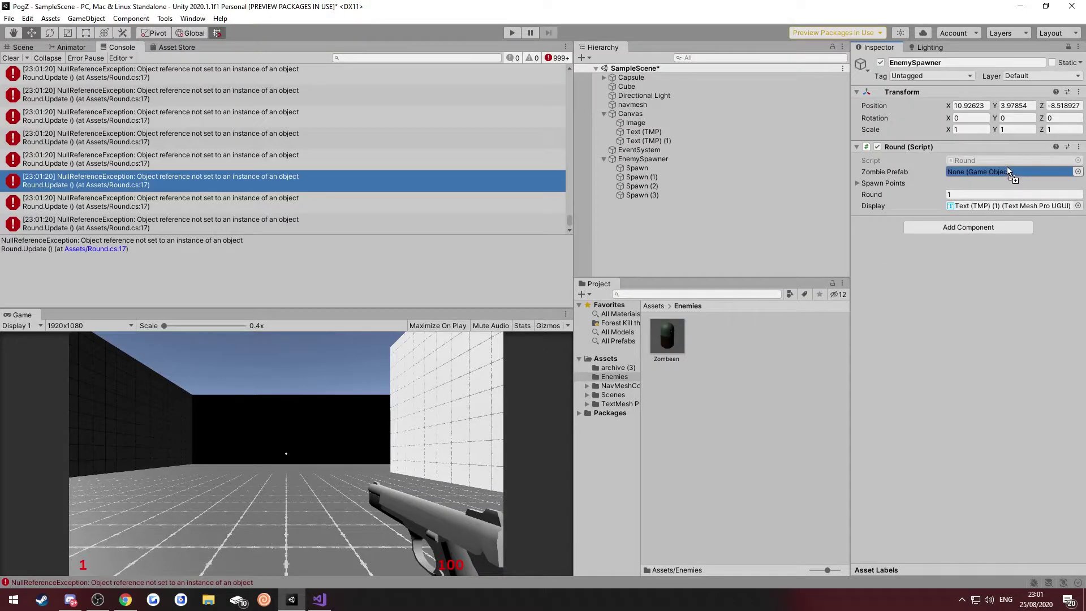
- Assign the Zombean prefab to the Round script's Zombie Prefab on EnemySpawner and playtest the scene
drag(1008, 172, 1008, 172)
click(512, 32)
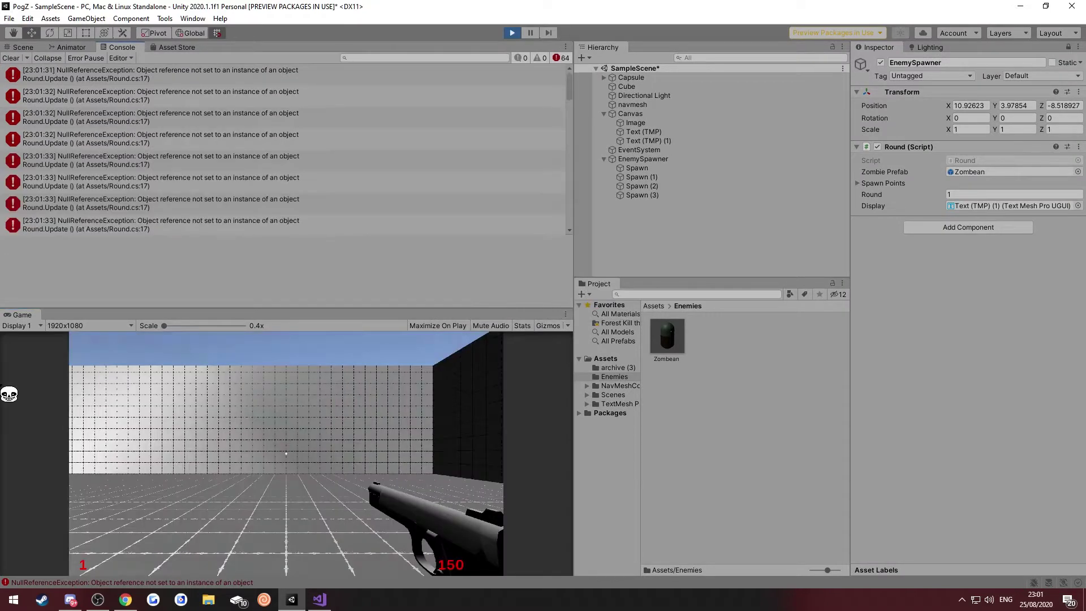
click(235, 374)
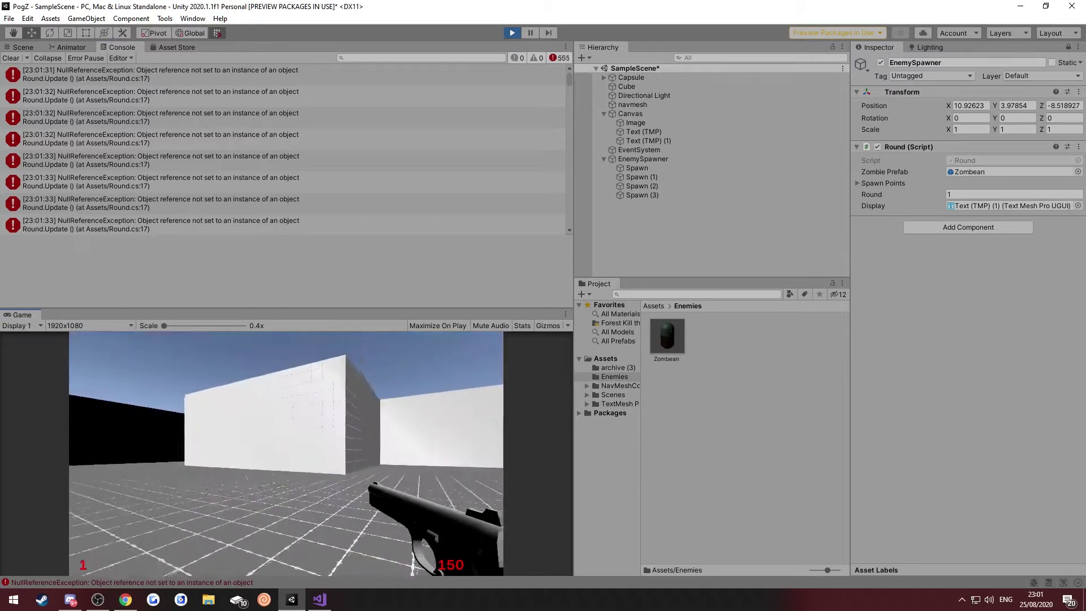
key(Escape)
- Inspect the console's NullReferenceException entries and the Spawn Points list in EnemySpawner's Round script
click(184, 139)
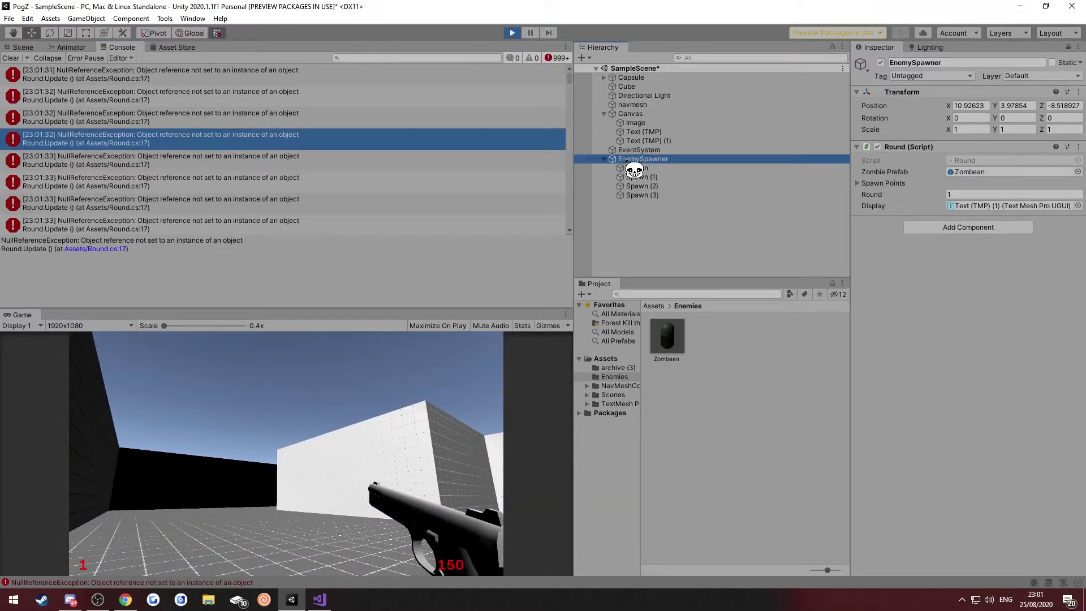
click(886, 183)
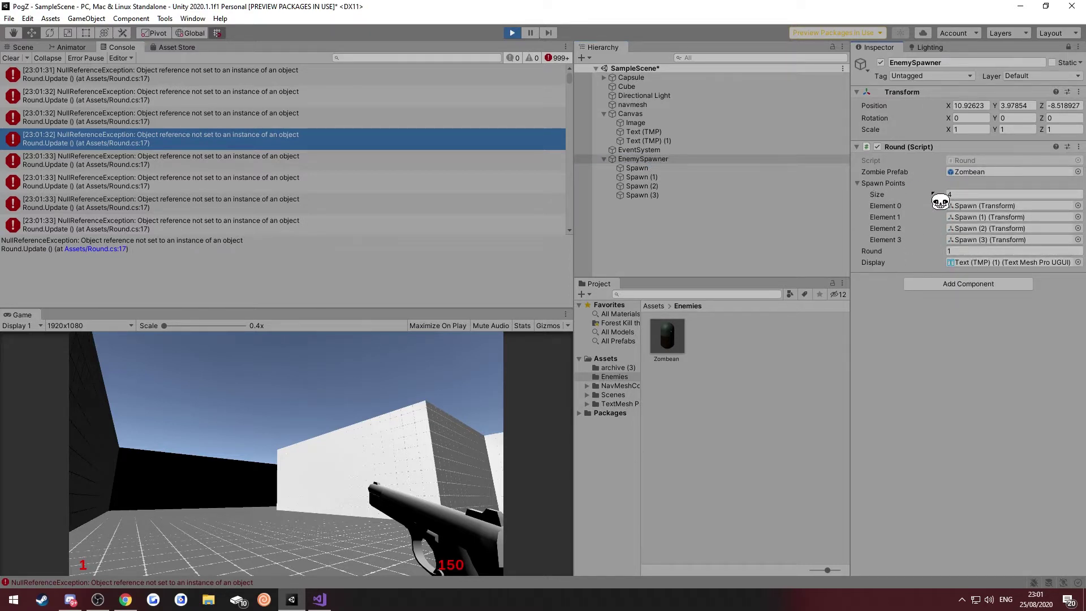
click(232, 226)
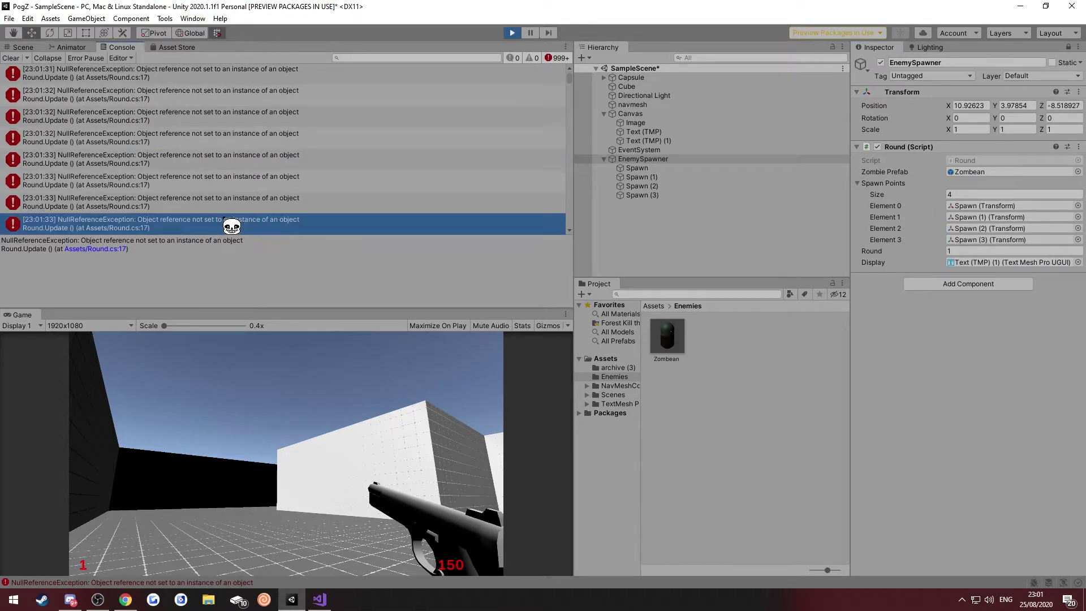
click(240, 199)
click(241, 180)
click(237, 160)
click(232, 143)
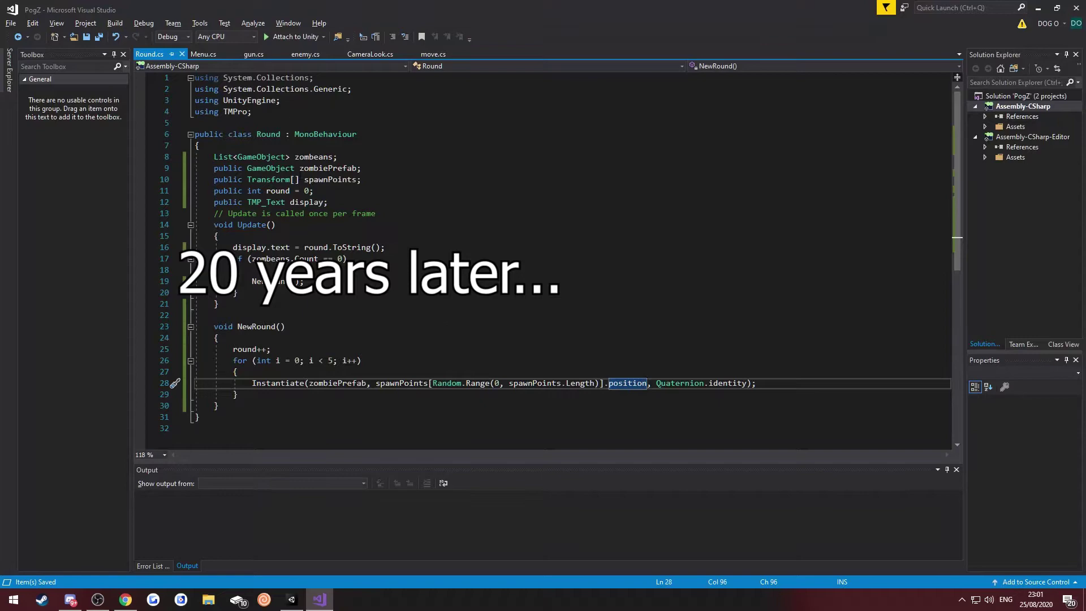
- Search the web for "get a list of every object with tag unity" and copy the GameObject.FindGameObjectsWithTag("people") call from the tagged-objects question
triple_click(255, 190)
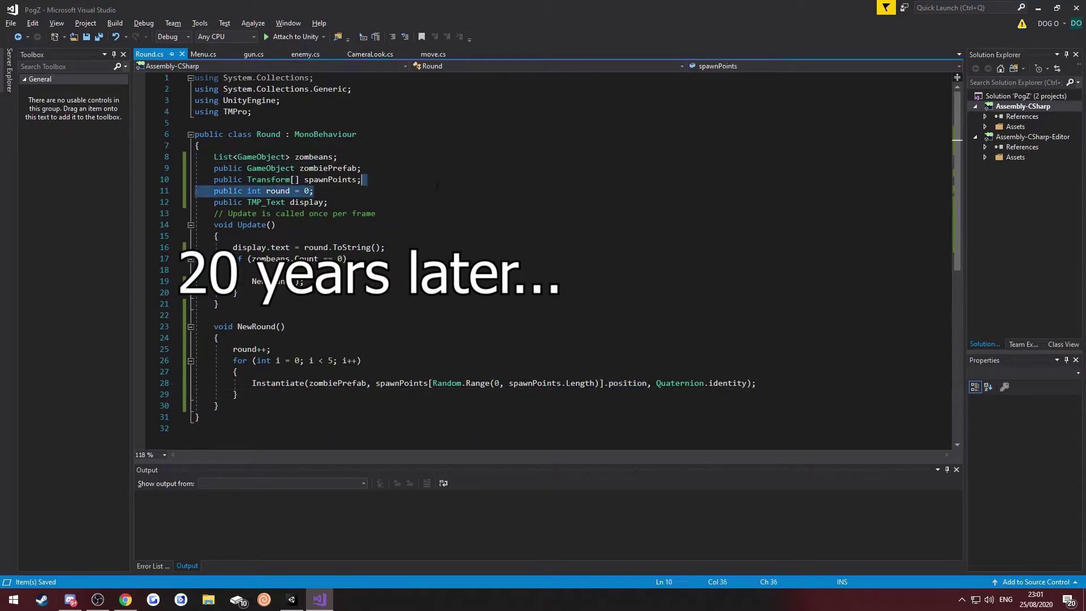
click(254, 156)
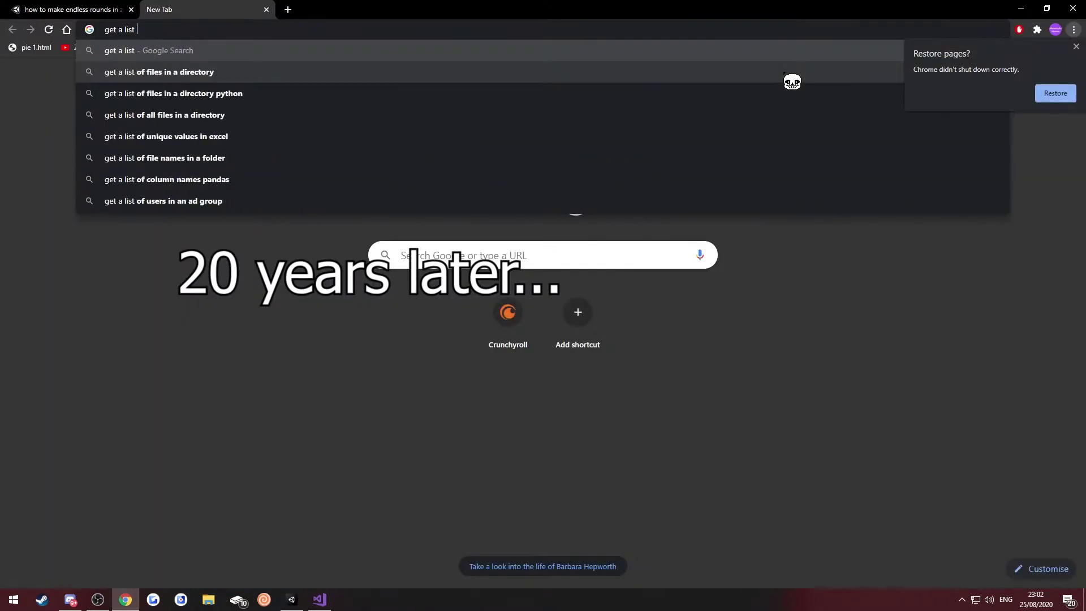
text(of every object with tag unity)
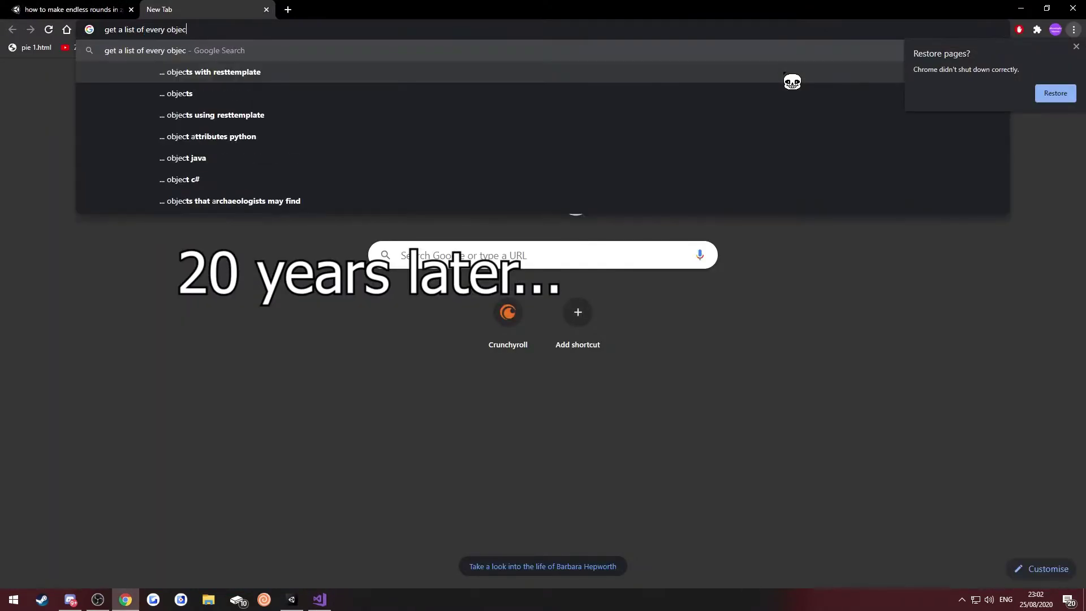
key(Return)
click(299, 334)
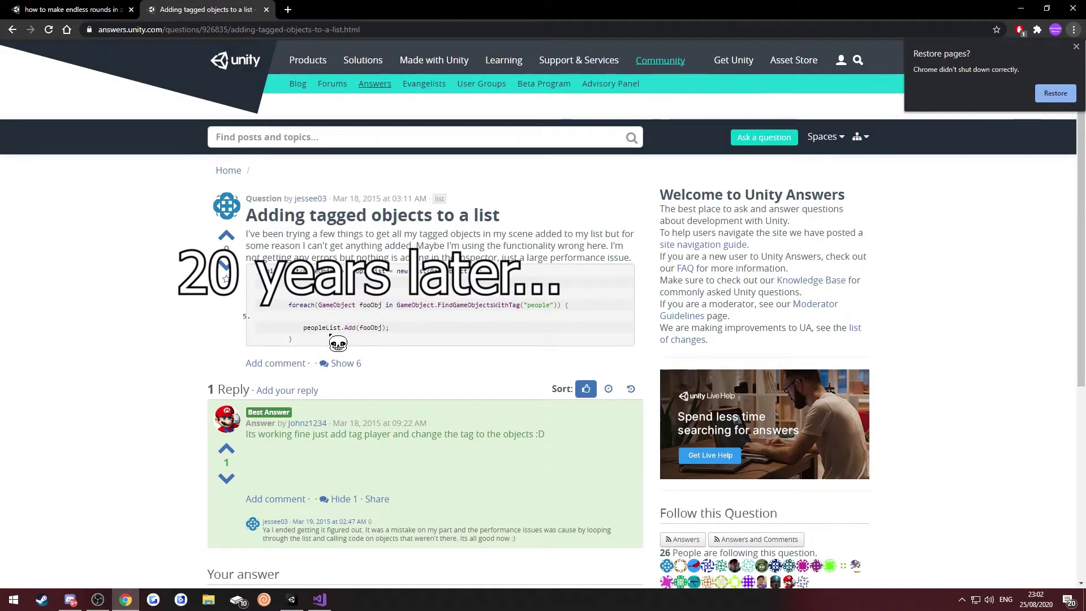
drag(397, 304, 557, 306)
right_click(559, 311)
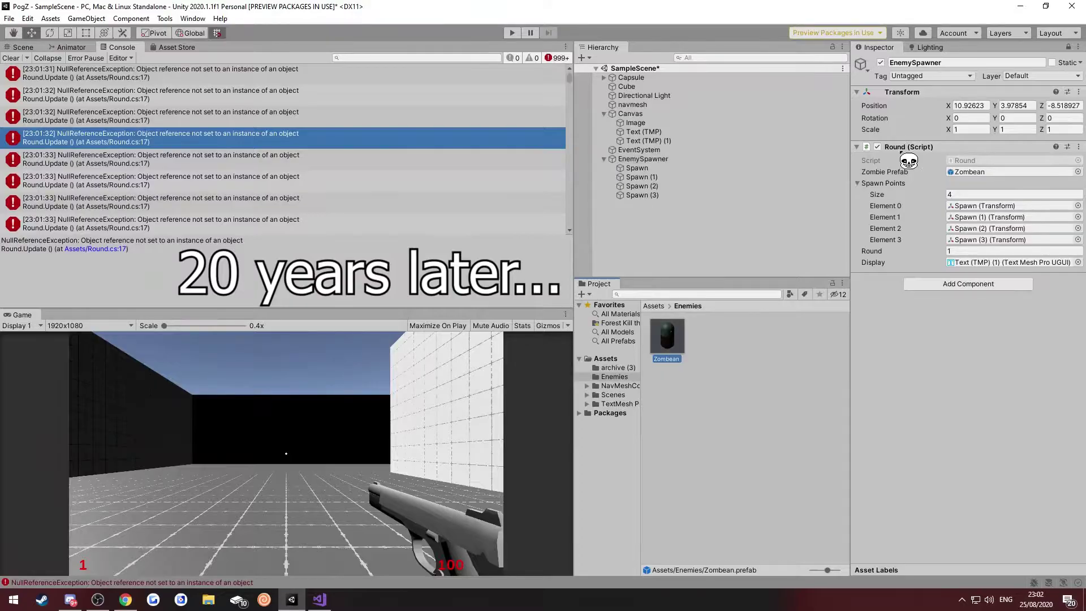
- Add a new tag named Zombean through the Zombean prefab's tag settings
click(942, 184)
click(935, 292)
click(1054, 115)
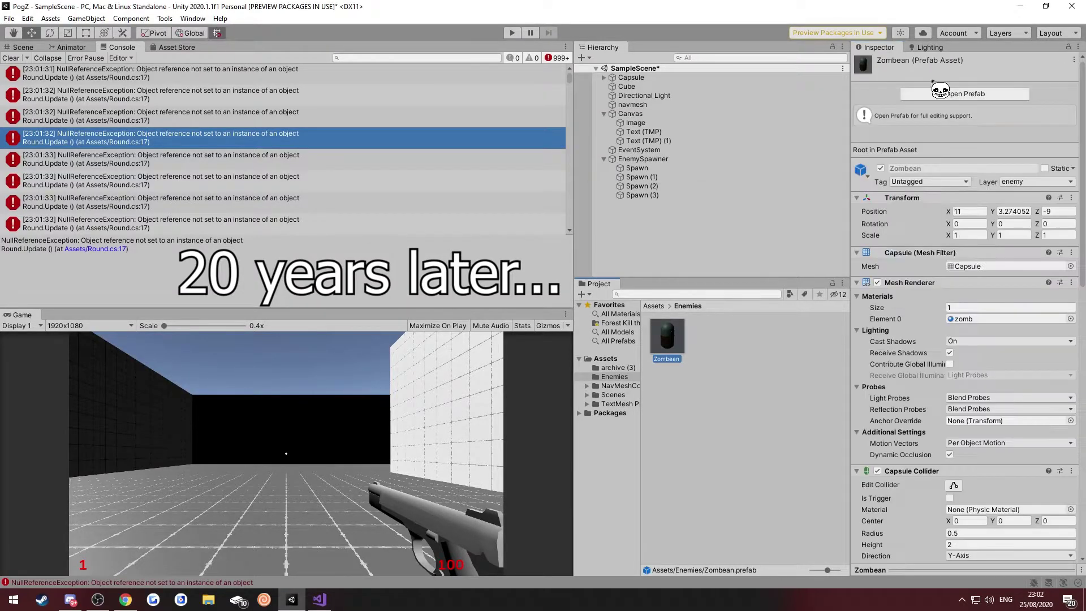
- Delete the List<GameObject> zombeans declaration and its empty line from the Round class in Visual Studio
key(alt+Tab)
drag(418, 157, 214, 156)
key(ctrl+x)
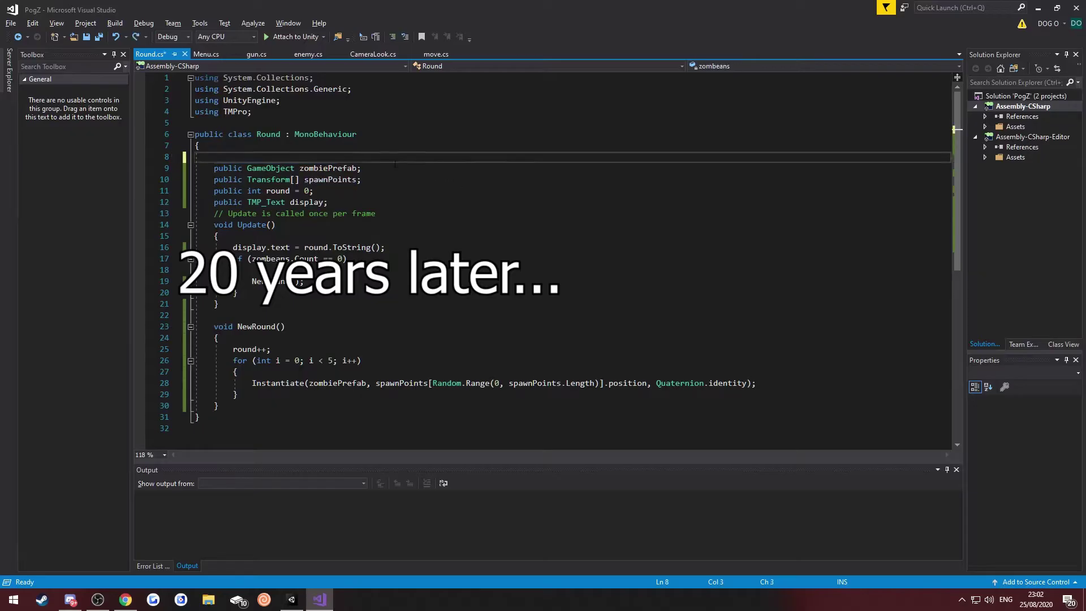
key(BackSpace)
key(BackSpace)
- Replace zombeans in Update's if condition with GameObject.FindGameObjectsWithTag("Zombean")
click(290, 247)
click(384, 236)
double_click(270, 247)
key(ctrl+v)
double_click(428, 247)
text(Zombean)
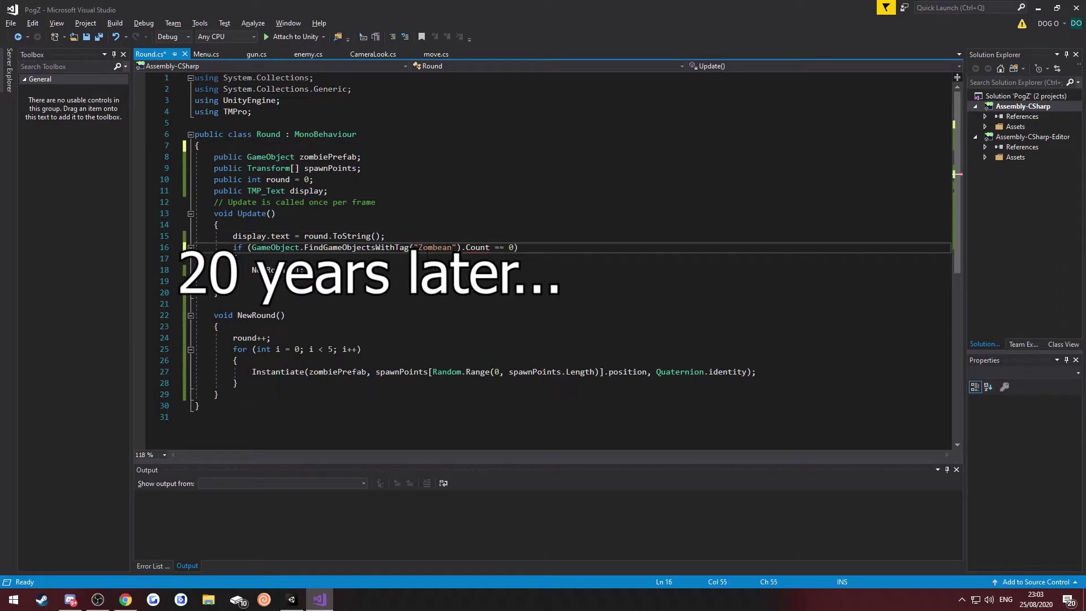
- Change Count to Length in the if condition and save Round.cs
double_click(472, 247)
text(Length)
key(ctrl+s)
- Switch to Unity, run SampleScene in play mode, and walk around shooting the spawned zombies
key(alt+Tab)
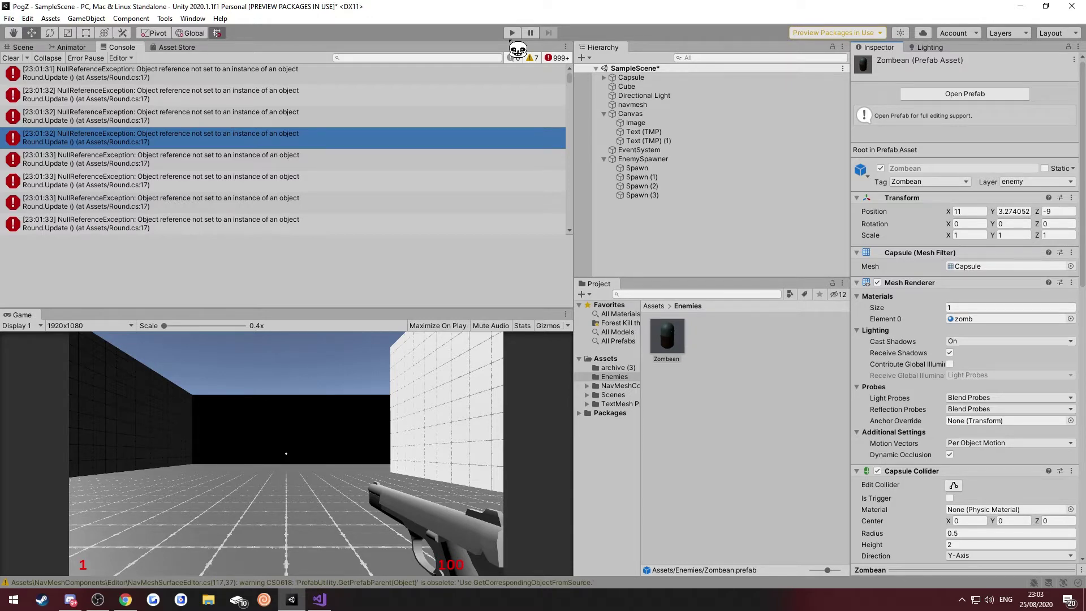
click(511, 34)
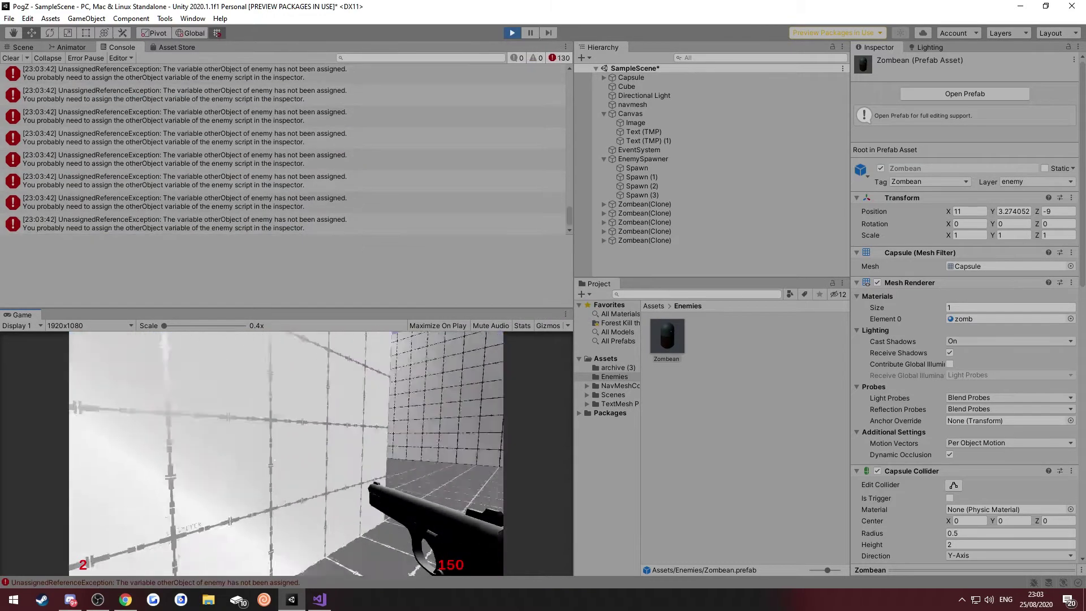
key(w)
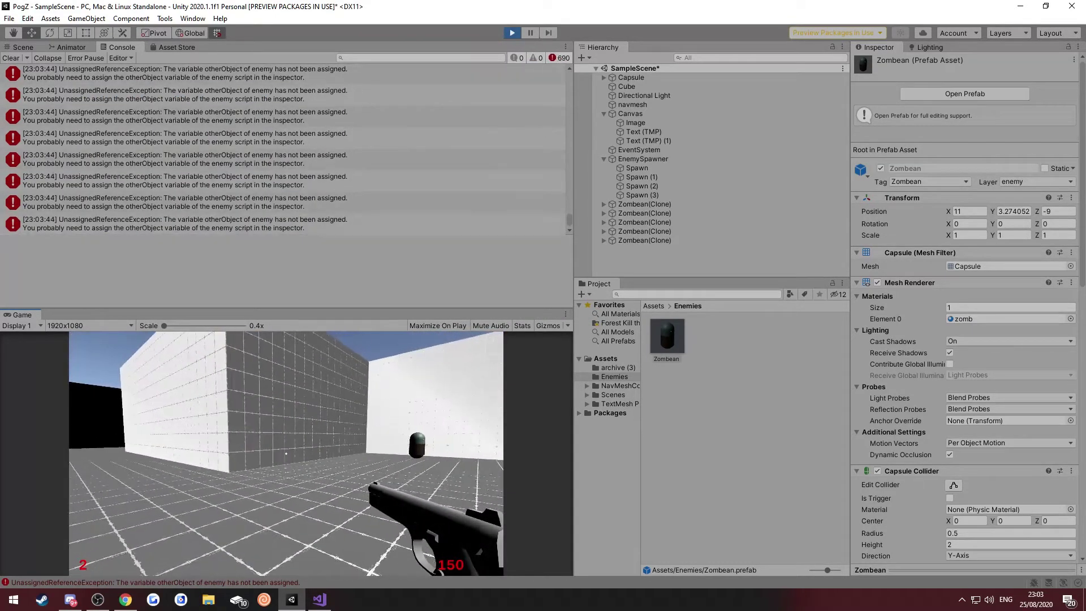
key(w)
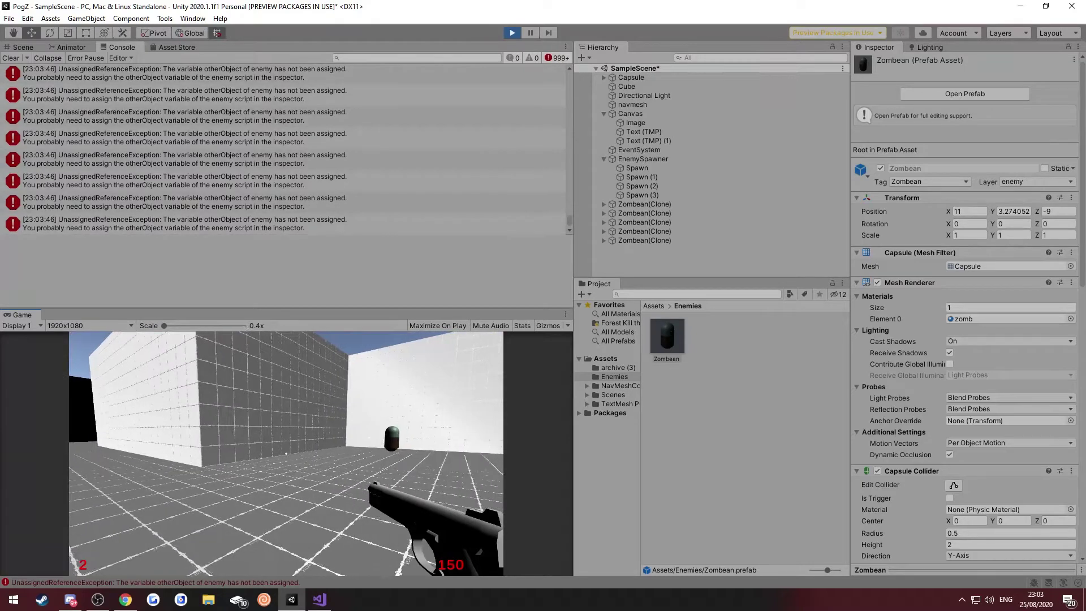
click(286, 453)
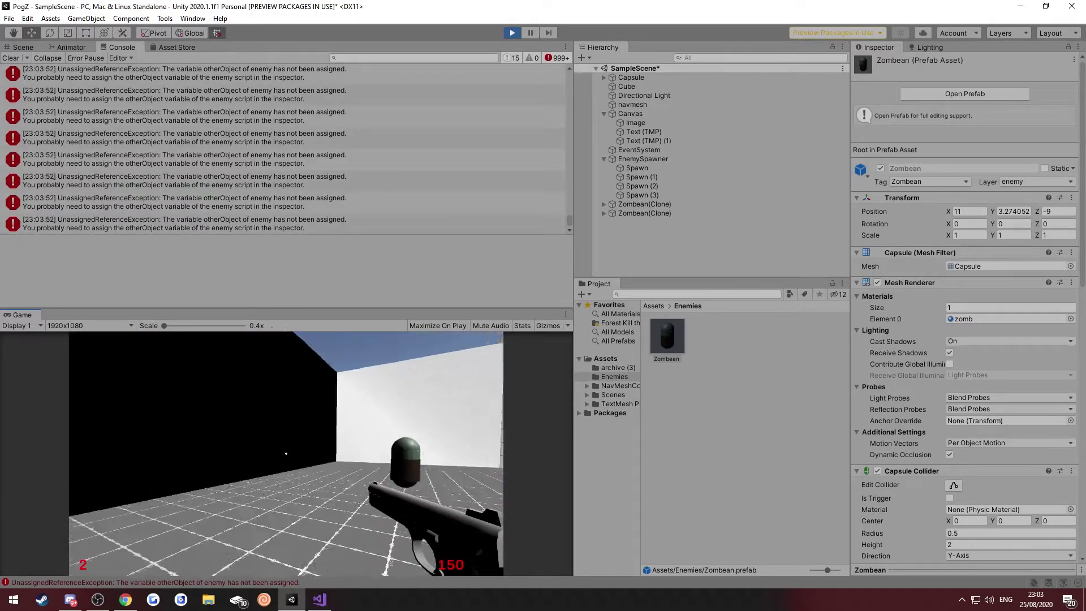
click(286, 453)
click(286, 453)
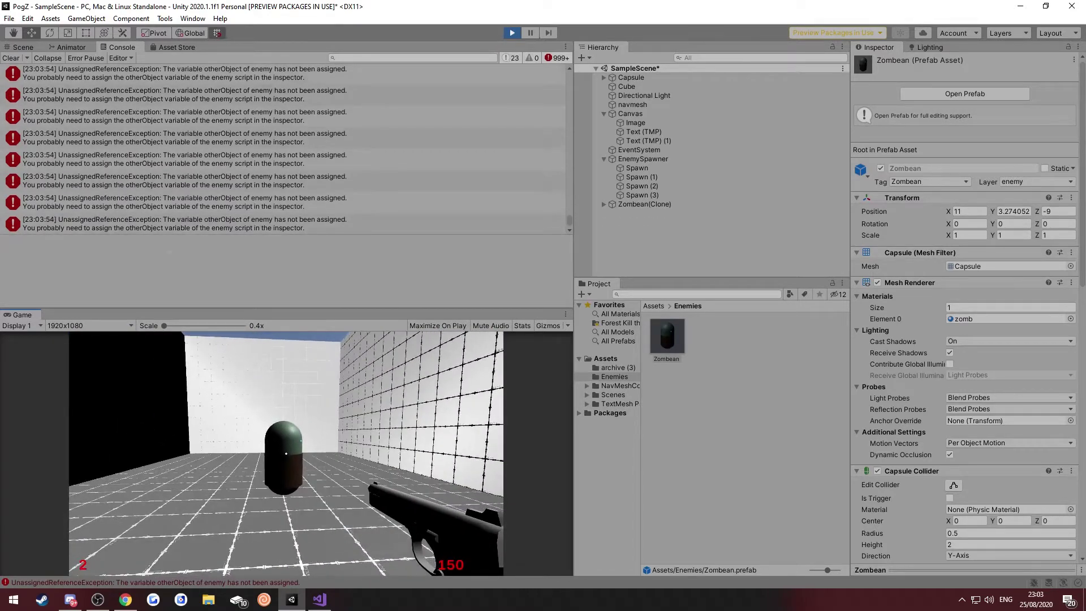
click(286, 453)
- Stop the play test and inspect an enemy script error's details and the Zombean prefab's Enemy component settings
key(Escape)
click(512, 32)
key(ctrl+p)
click(231, 143)
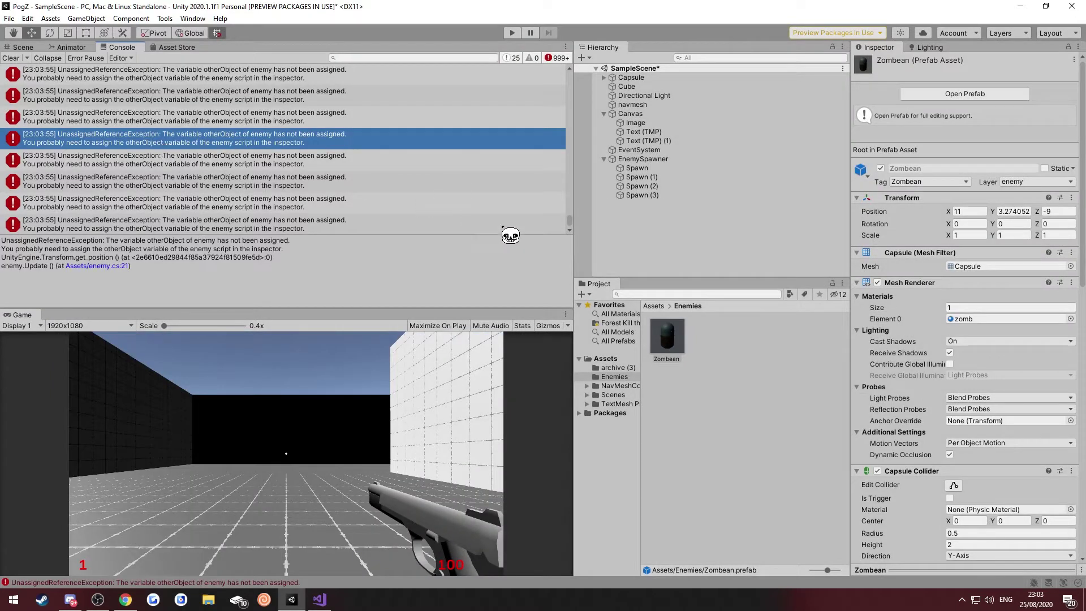
scroll(903, 371, down, 10)
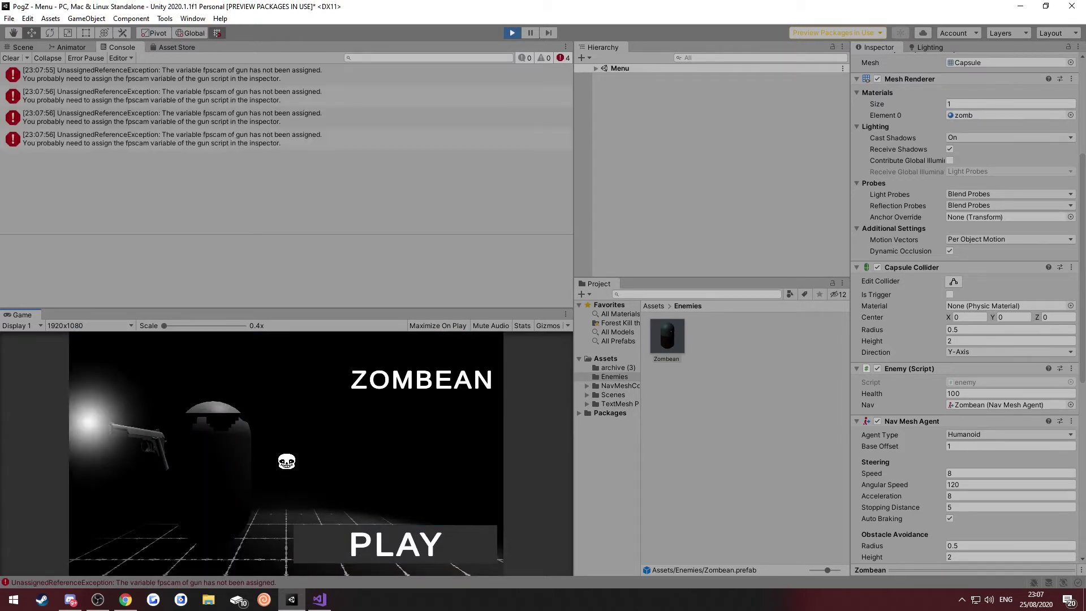
- Start the game from the Zombean main menu and shoot every zombie in round 2
click(352, 560)
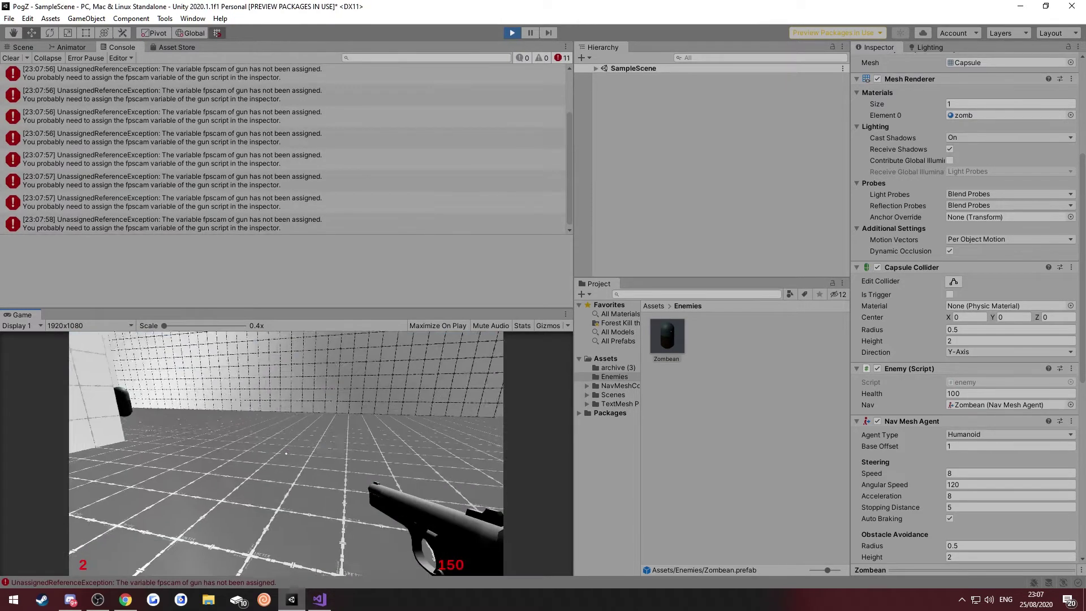
click(286, 453)
click(286, 453)
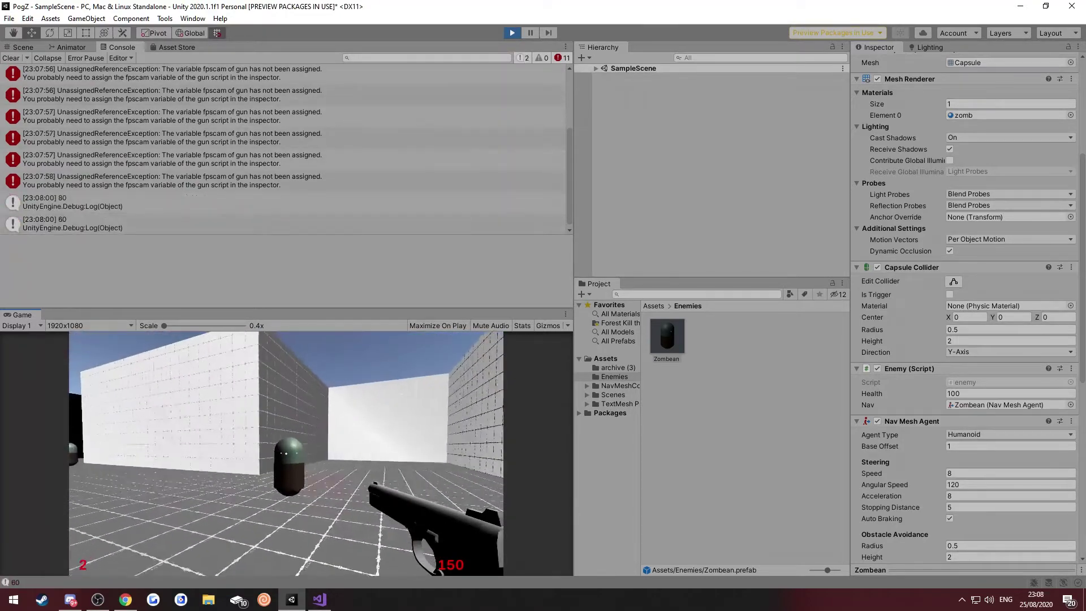
click(286, 453)
click(286, 452)
click(285, 453)
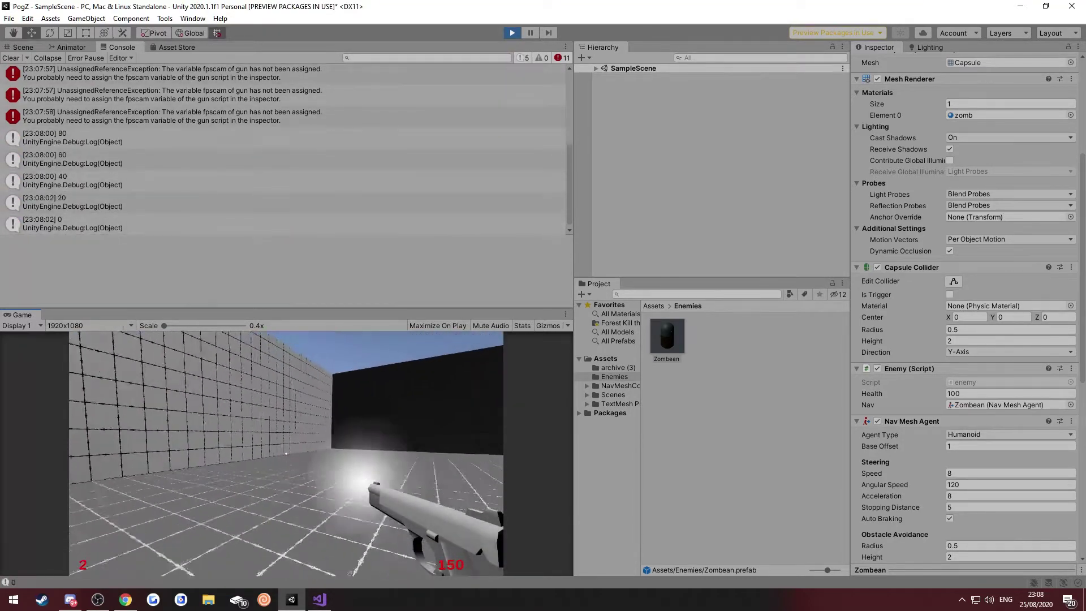
click(286, 454)
click(286, 453)
click(286, 453)
click(287, 454)
click(286, 454)
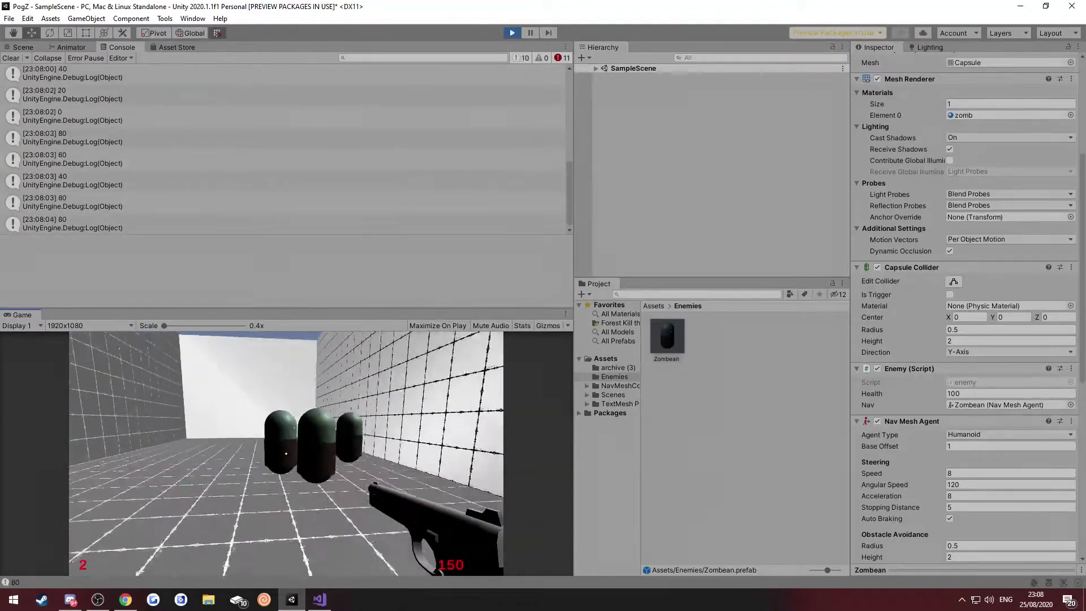
click(286, 454)
click(287, 453)
click(286, 453)
click(287, 453)
click(286, 454)
click(286, 454)
click(286, 453)
click(286, 454)
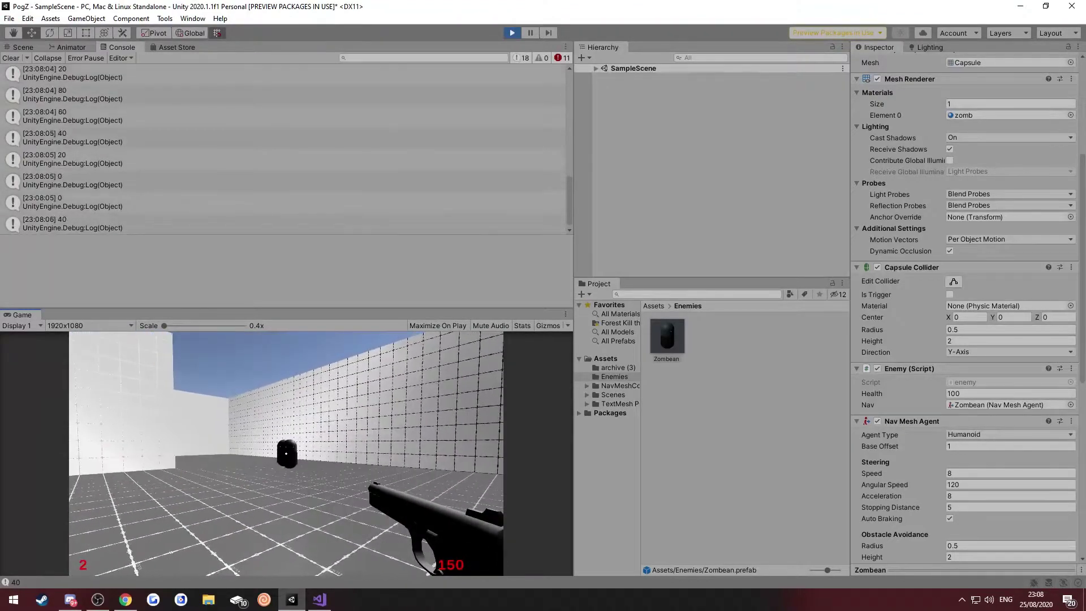
click(286, 454)
click(286, 453)
click(286, 453)
click(286, 454)
click(286, 453)
click(286, 453)
click(286, 454)
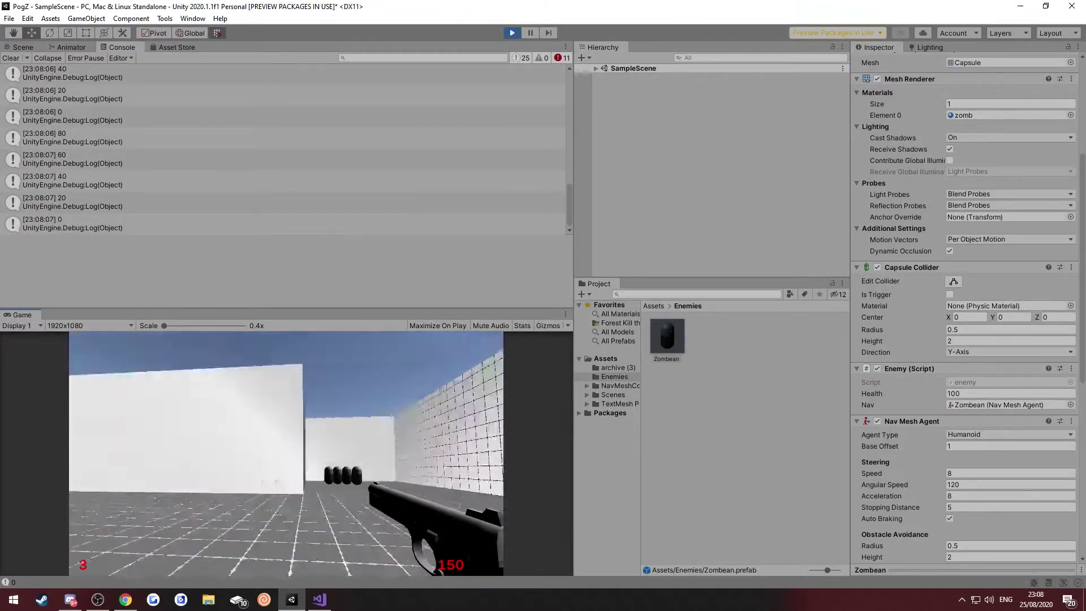
- Shoot all the zombies spawned in round 3 to test the round change
click(286, 454)
click(286, 454)
click(286, 453)
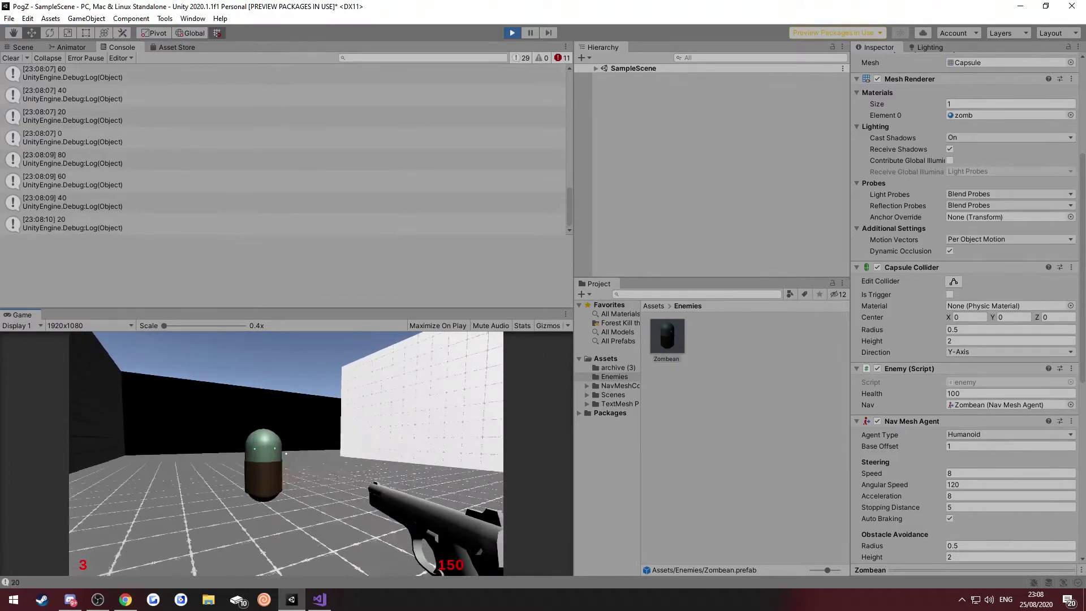
click(286, 454)
click(286, 453)
click(286, 453)
click(285, 453)
click(285, 453)
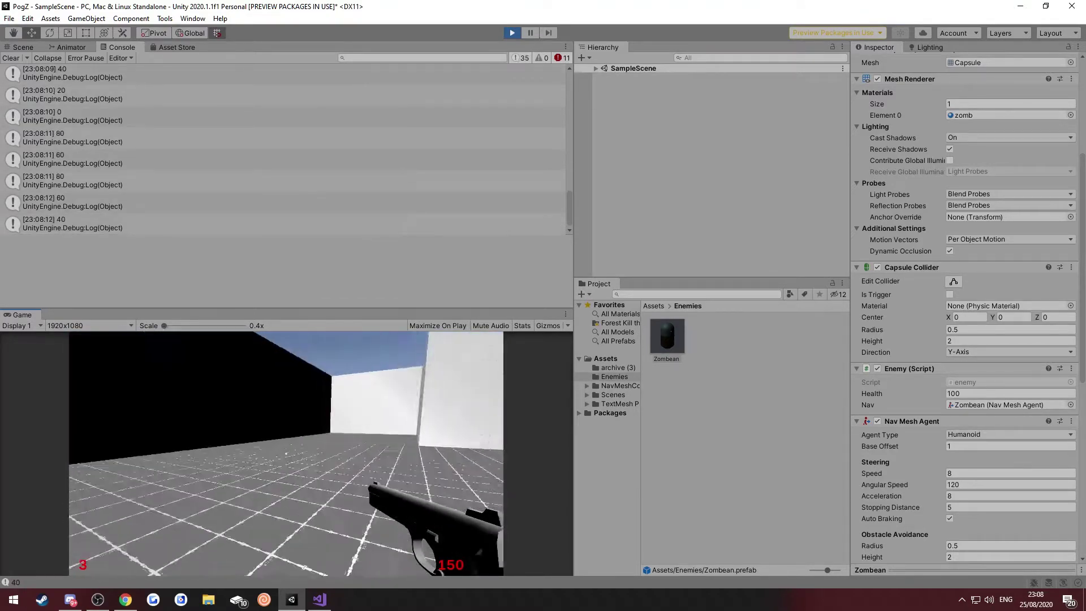
click(286, 453)
click(286, 454)
click(286, 454)
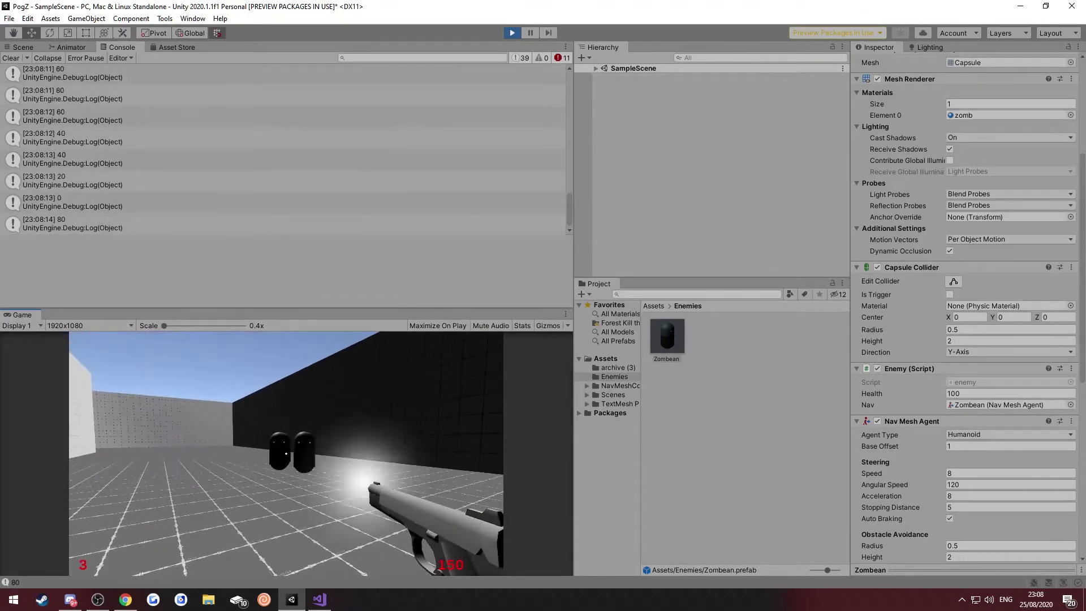
click(286, 454)
click(286, 454)
click(286, 453)
click(286, 453)
click(286, 453)
click(286, 453)
click(286, 453)
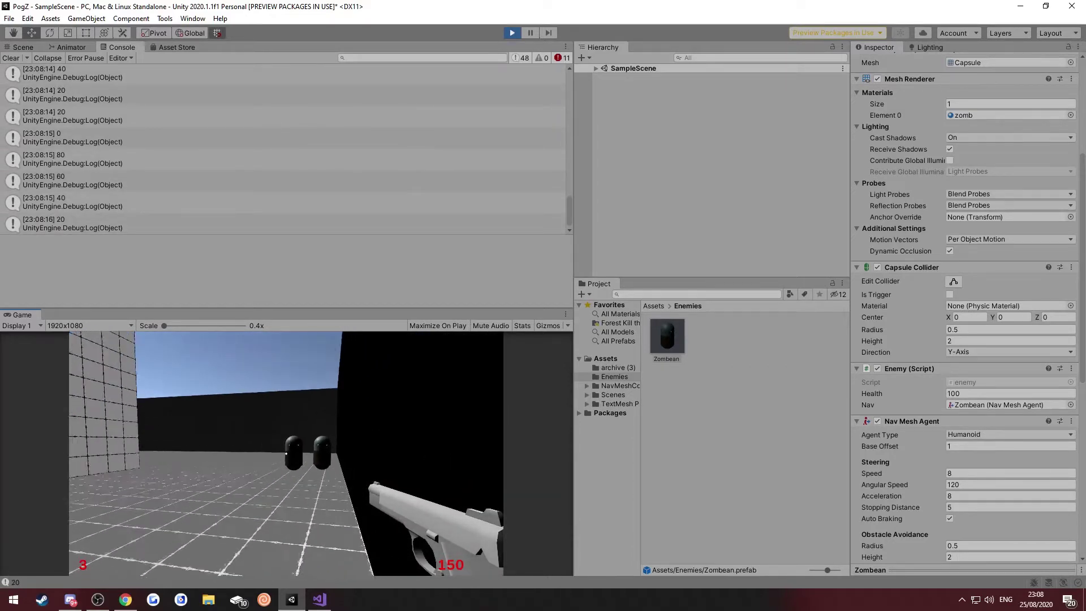
click(285, 453)
click(285, 453)
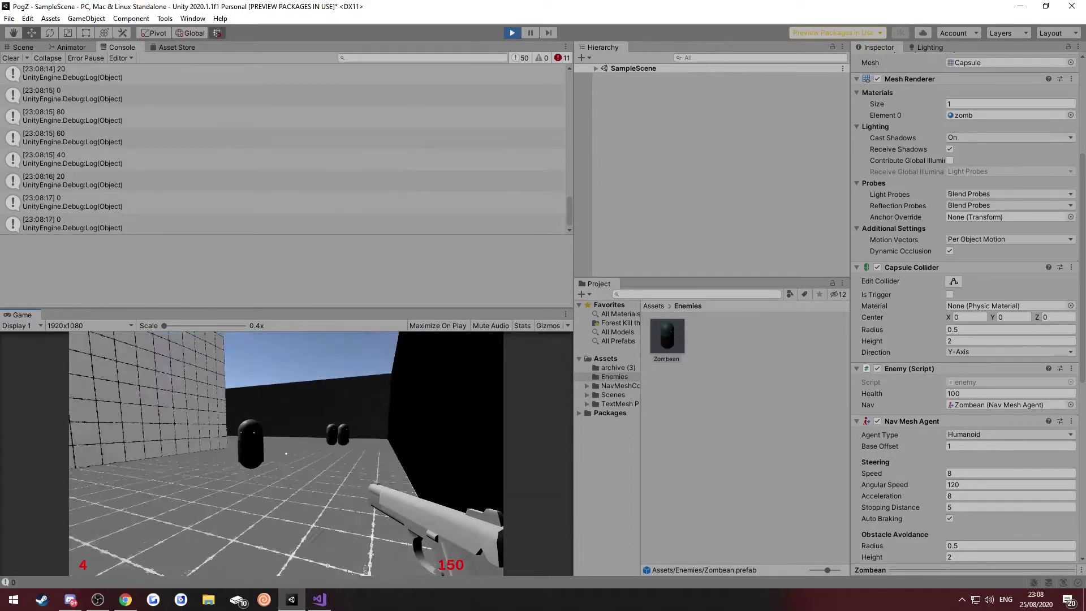
- Clear round 4 of the play test by shooting every spawned zombie
click(286, 452)
click(286, 453)
click(286, 453)
click(285, 453)
click(285, 453)
click(286, 453)
click(285, 453)
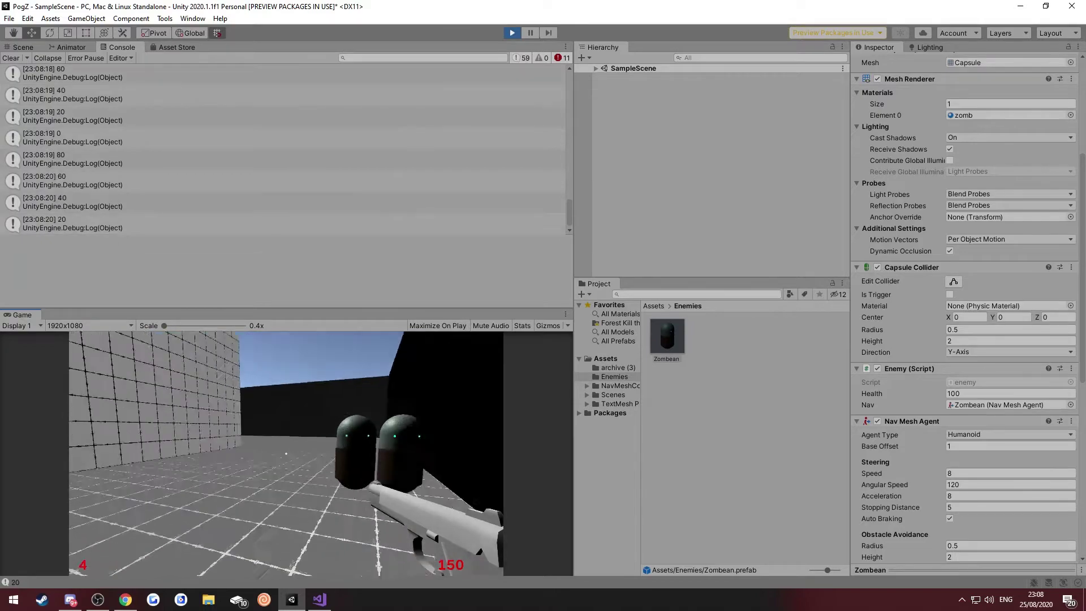
click(286, 453)
click(285, 453)
click(286, 453)
click(286, 453)
click(285, 453)
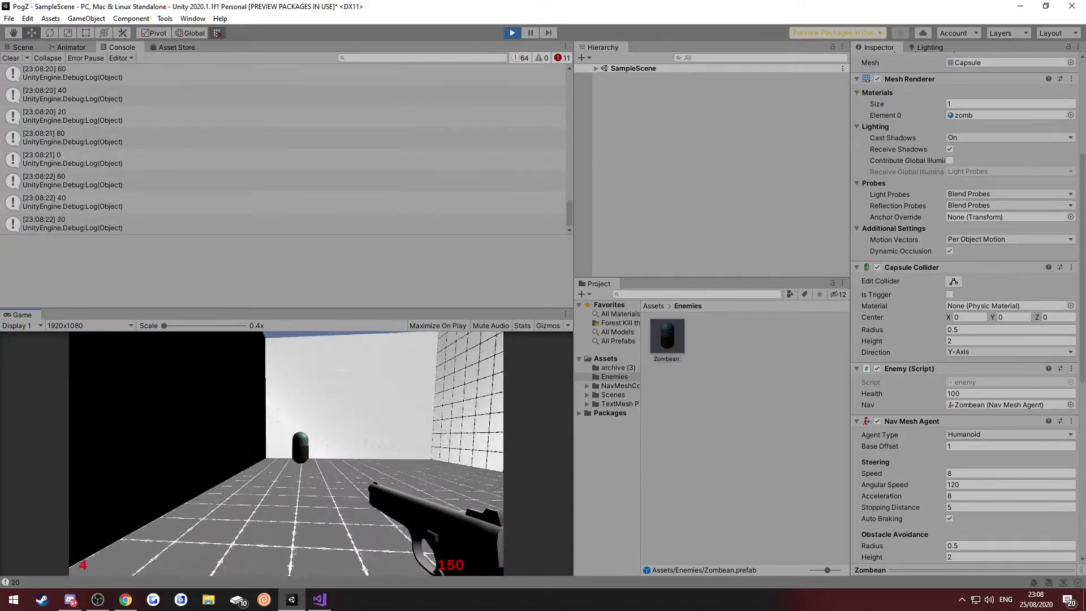
click(286, 453)
click(285, 453)
click(286, 453)
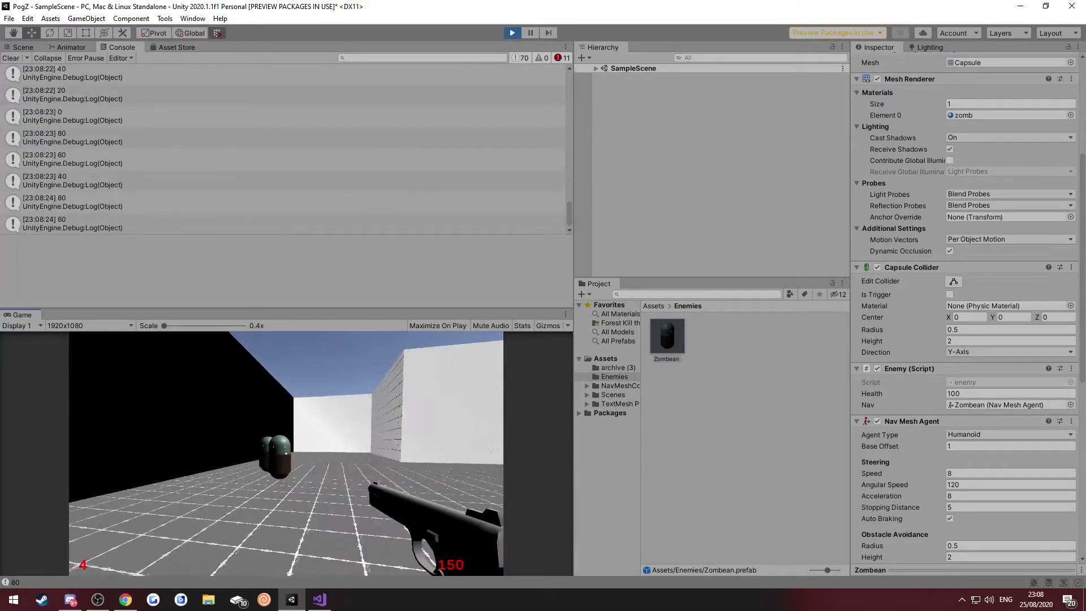
click(286, 453)
click(285, 453)
click(286, 453)
click(286, 453)
click(286, 453)
- Back away from the approaching round 5 zombies and shoot them all
click(285, 453)
click(286, 453)
click(286, 453)
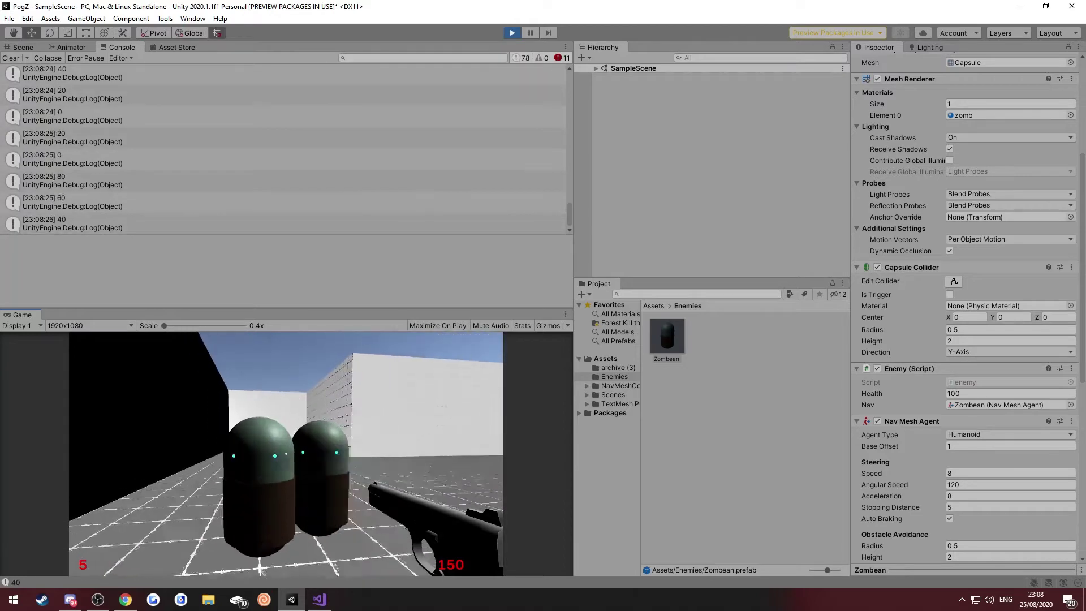
click(286, 453)
click(286, 453)
click(286, 453)
click(285, 453)
click(286, 453)
click(286, 453)
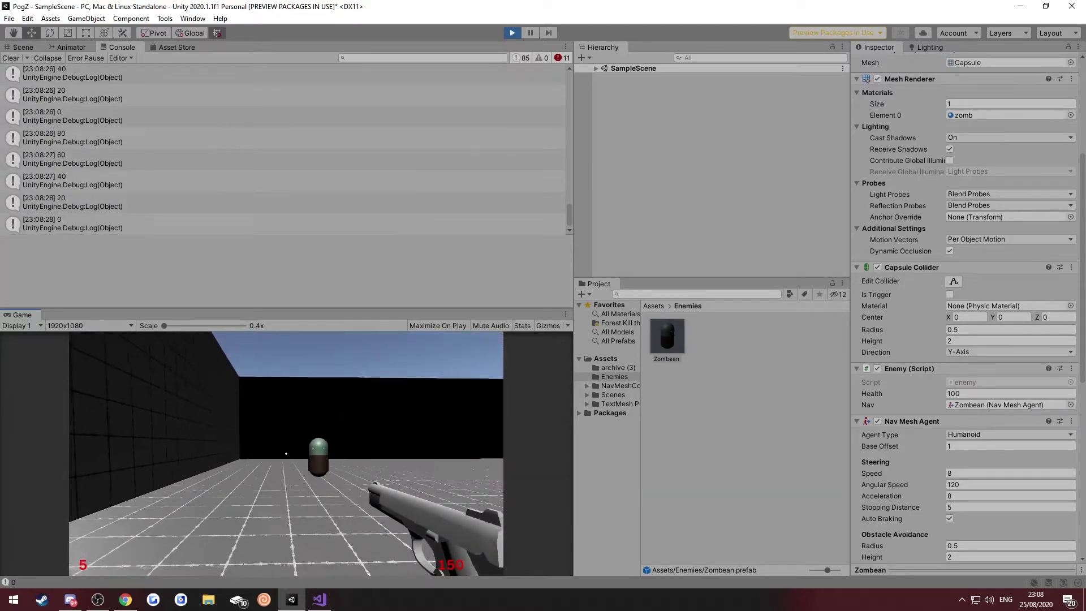
key(s)
click(286, 453)
click(285, 453)
click(286, 453)
click(286, 453)
click(285, 452)
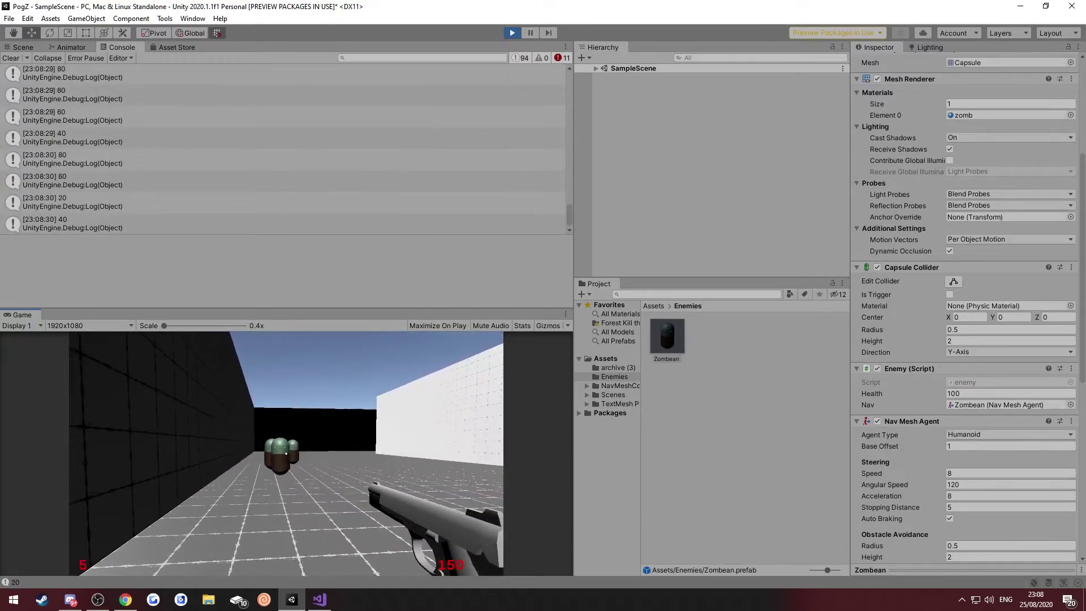
click(286, 453)
click(286, 453)
click(286, 453)
click(286, 453)
click(286, 453)
click(286, 453)
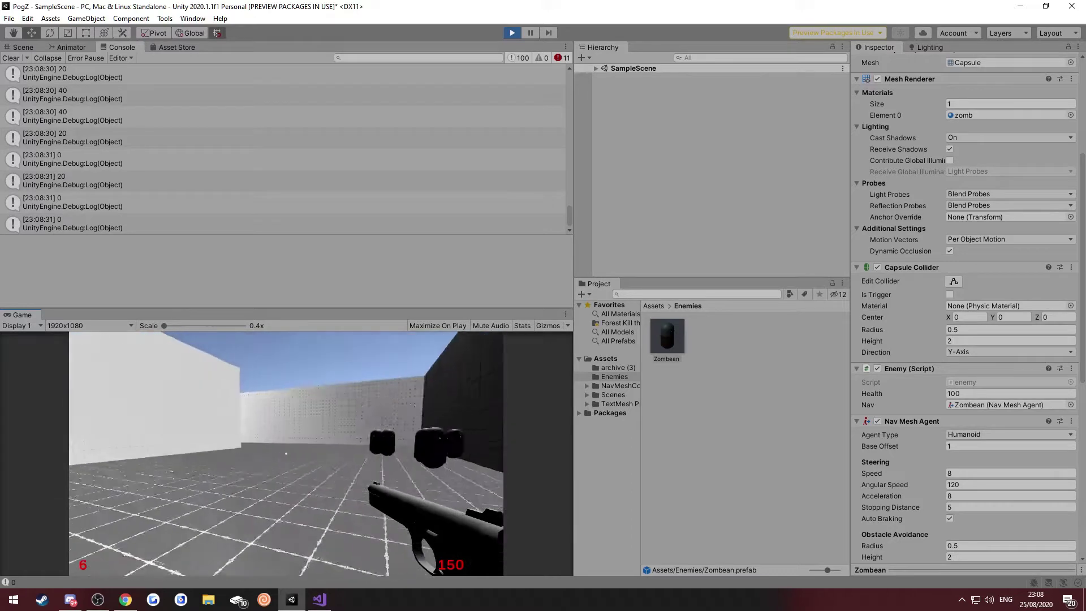
- Shoot the group of zombies in round 6 until none remain
click(286, 454)
click(286, 453)
click(286, 453)
click(286, 454)
click(286, 453)
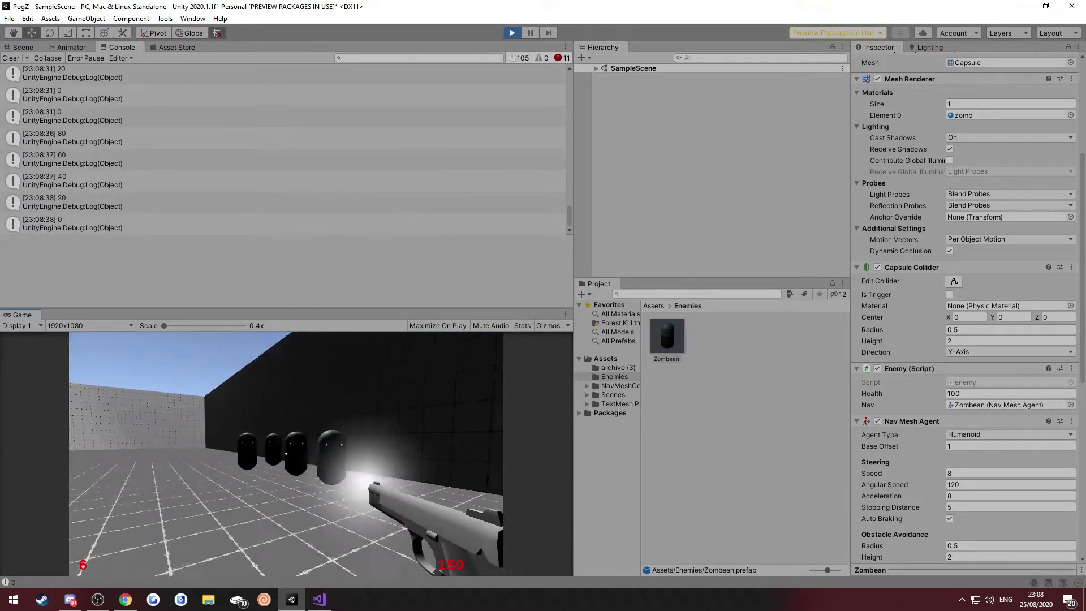
click(286, 453)
click(286, 453)
click(286, 454)
click(286, 454)
click(286, 453)
click(286, 453)
click(286, 453)
click(286, 454)
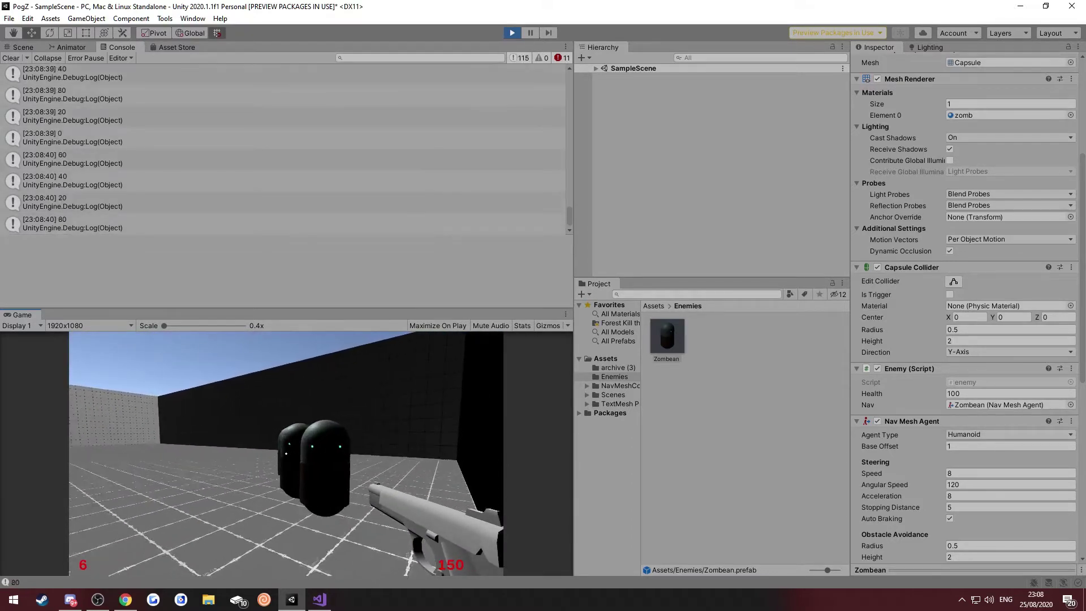
click(287, 453)
click(287, 453)
click(286, 454)
click(286, 453)
click(286, 453)
click(286, 454)
click(286, 453)
click(286, 453)
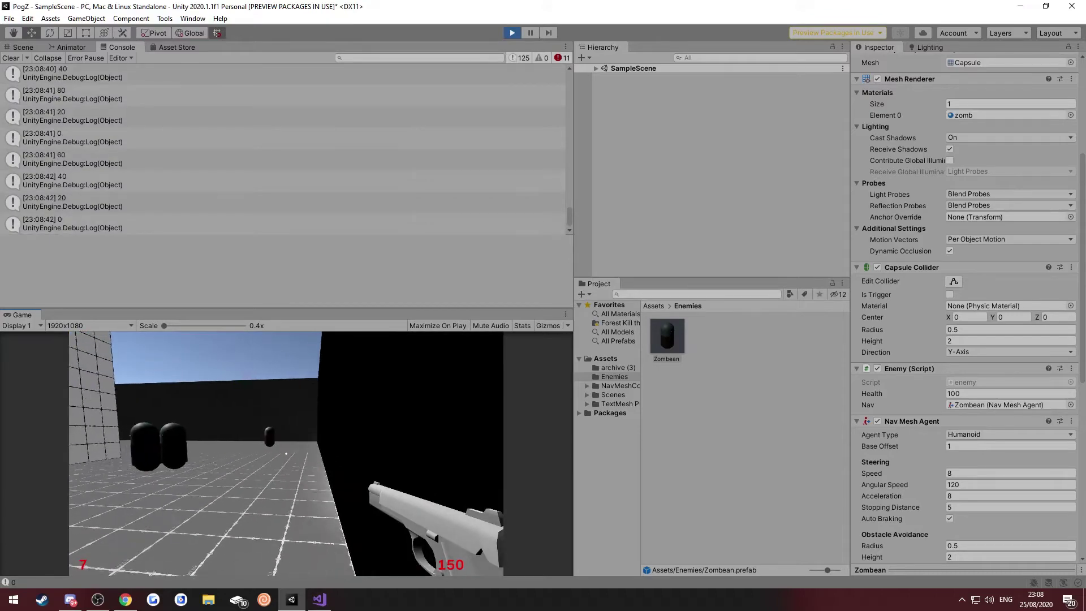
- Move around the arena and shoot all the round 7 zombies
click(286, 454)
click(286, 453)
click(286, 454)
key(w)
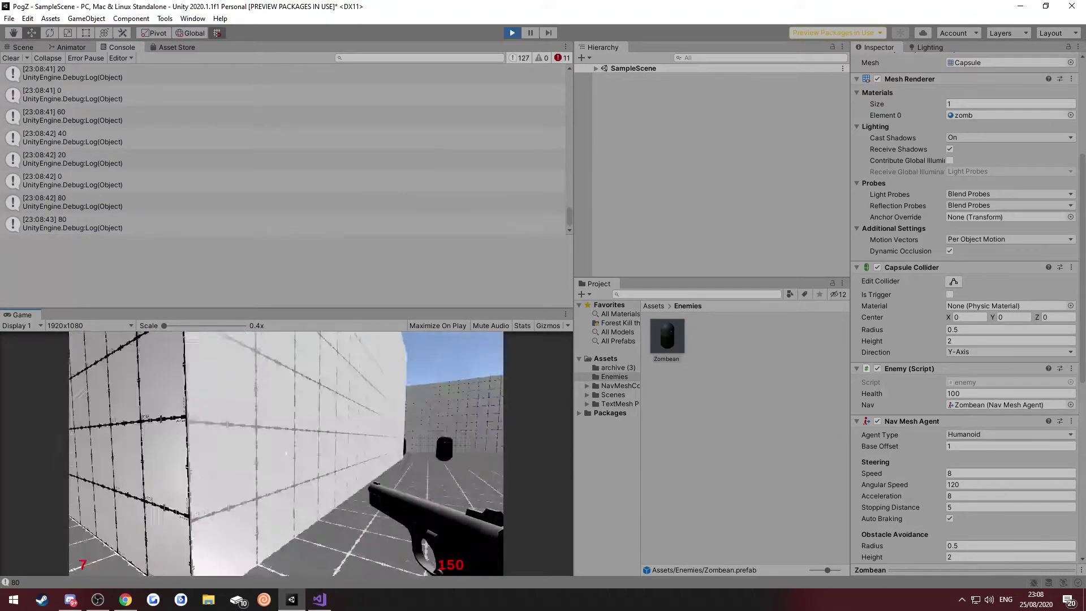
key(s)
click(286, 453)
click(286, 453)
click(286, 453)
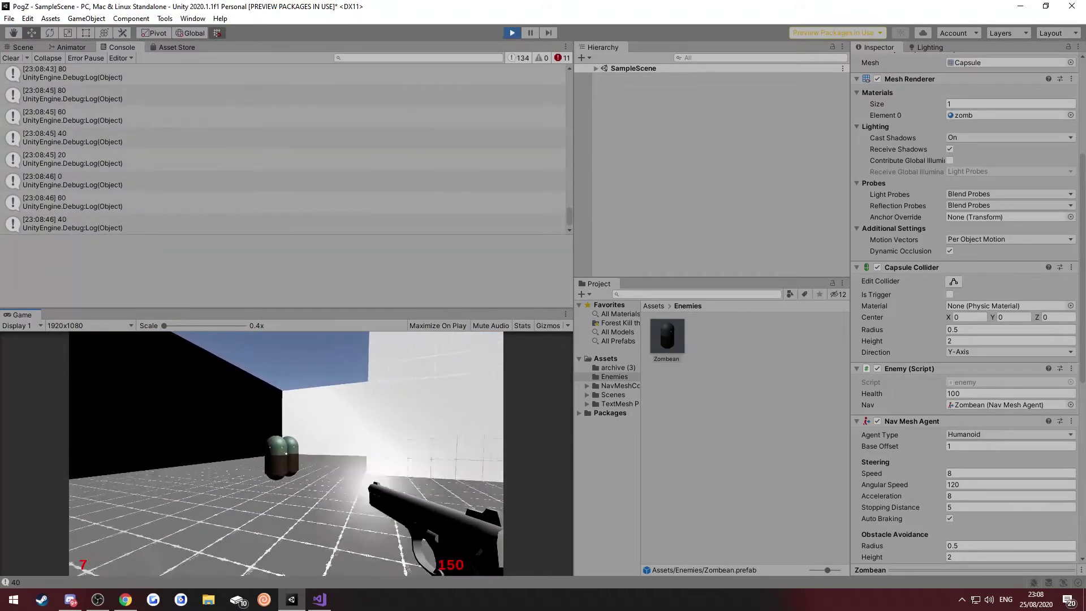
click(286, 453)
click(286, 453)
click(286, 453)
click(287, 453)
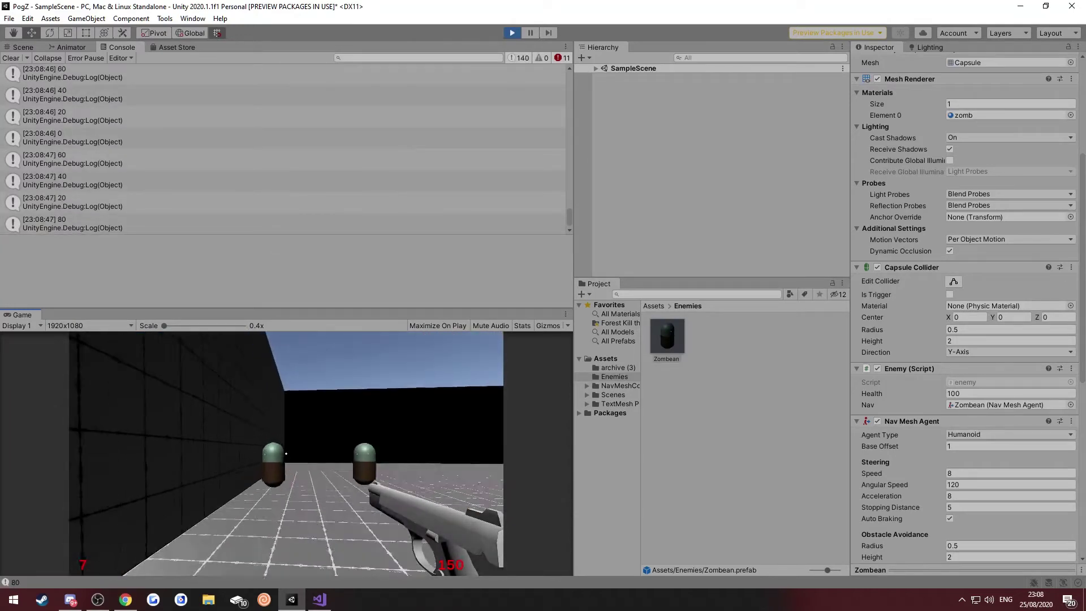
key(s)
click(286, 453)
click(286, 453)
click(286, 453)
click(287, 453)
click(286, 453)
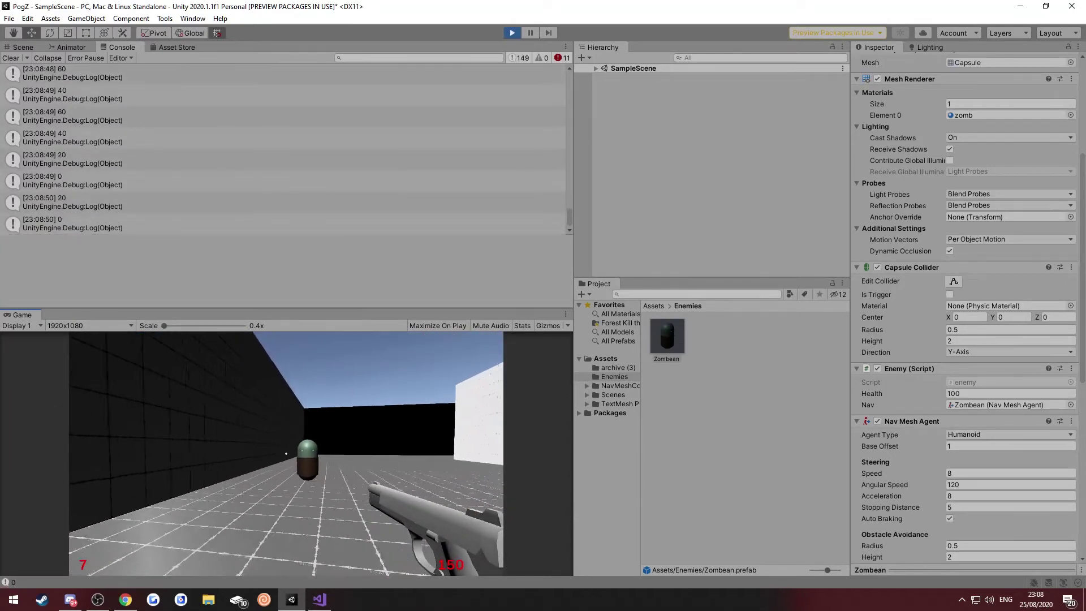
click(286, 453)
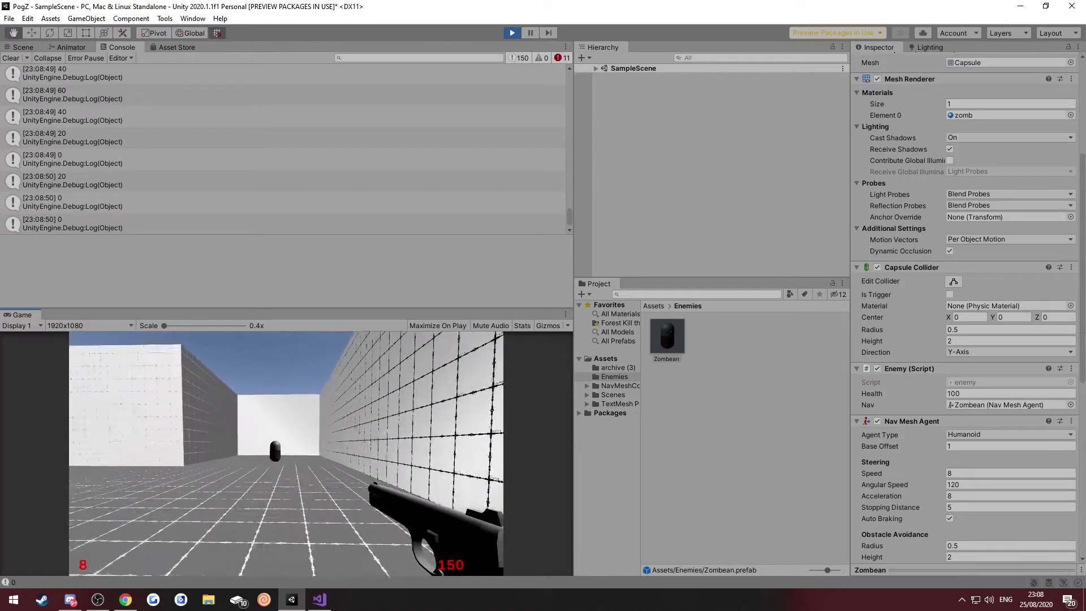
- Move around the arena and shoot all the round 8 zombies
key(w)
click(286, 453)
click(286, 453)
click(286, 453)
click(286, 453)
click(286, 453)
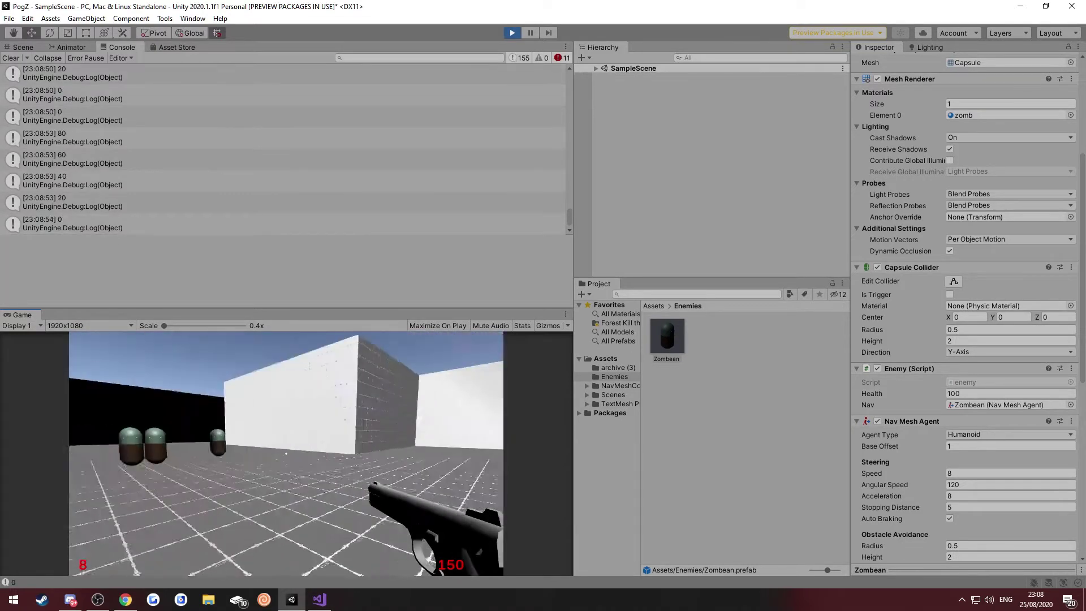
click(286, 453)
click(286, 453)
click(286, 453)
click(286, 453)
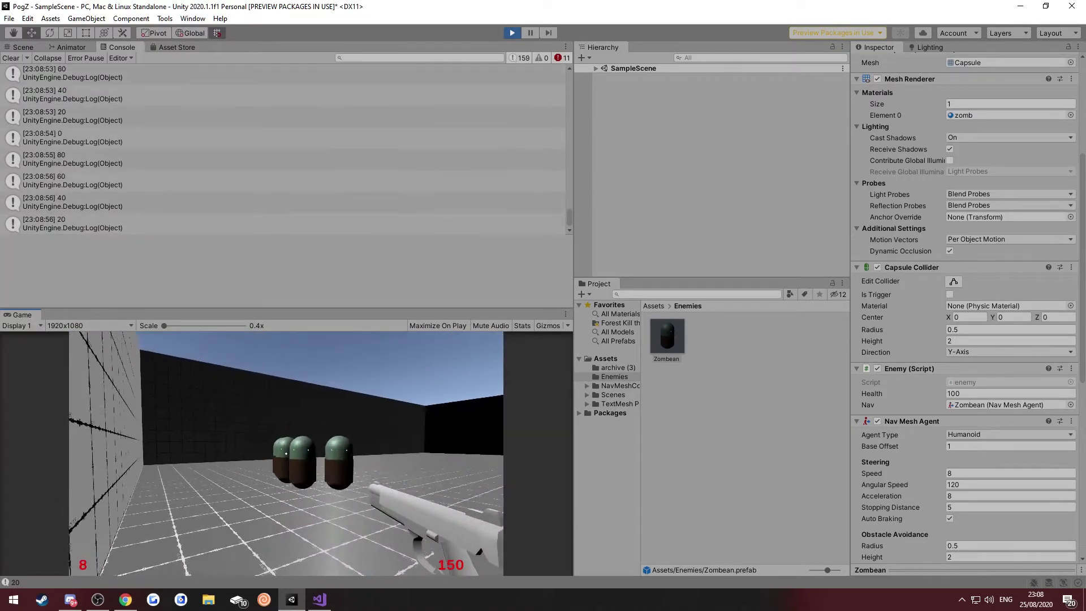
key(s)
click(286, 453)
click(286, 453)
click(286, 453)
click(286, 453)
click(286, 453)
click(286, 453)
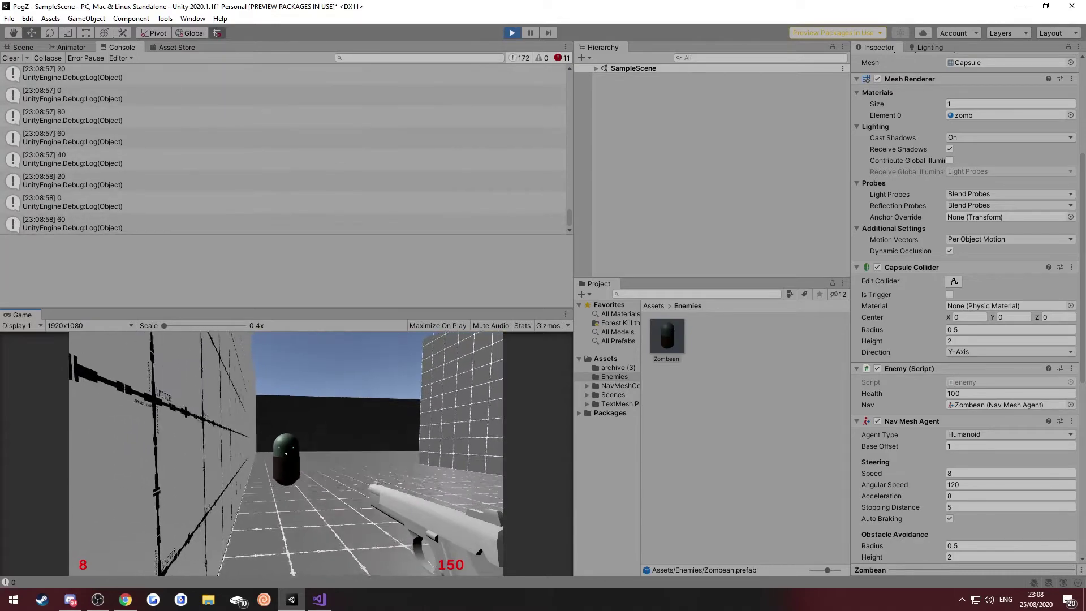
click(286, 453)
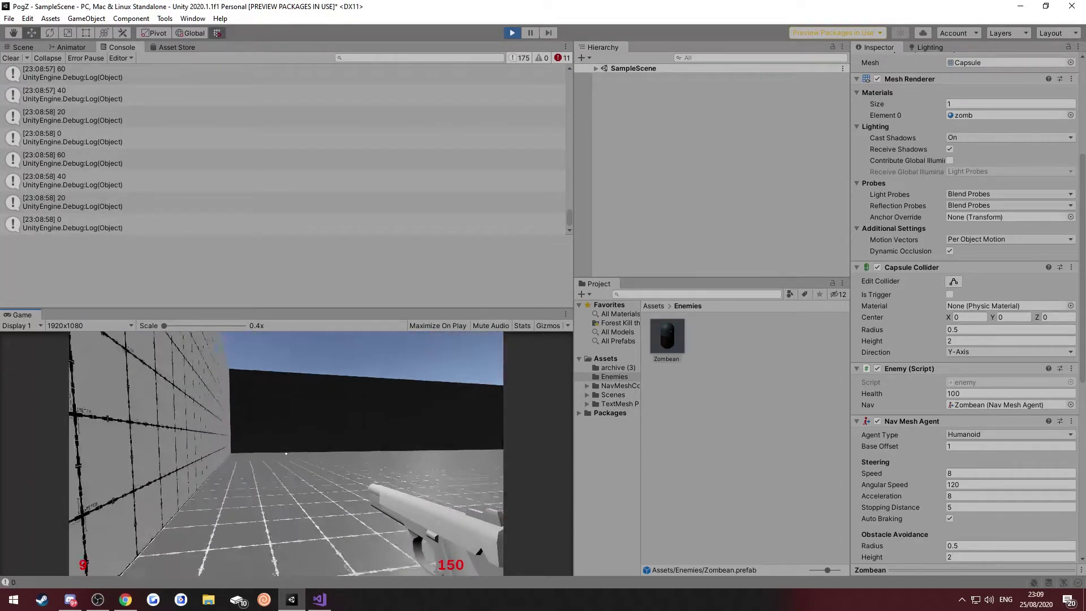
- Shoot every round 9 zombie while backing away, and end the play test
key(s)
click(286, 453)
click(286, 453)
click(286, 452)
click(286, 453)
click(286, 453)
click(286, 453)
click(286, 453)
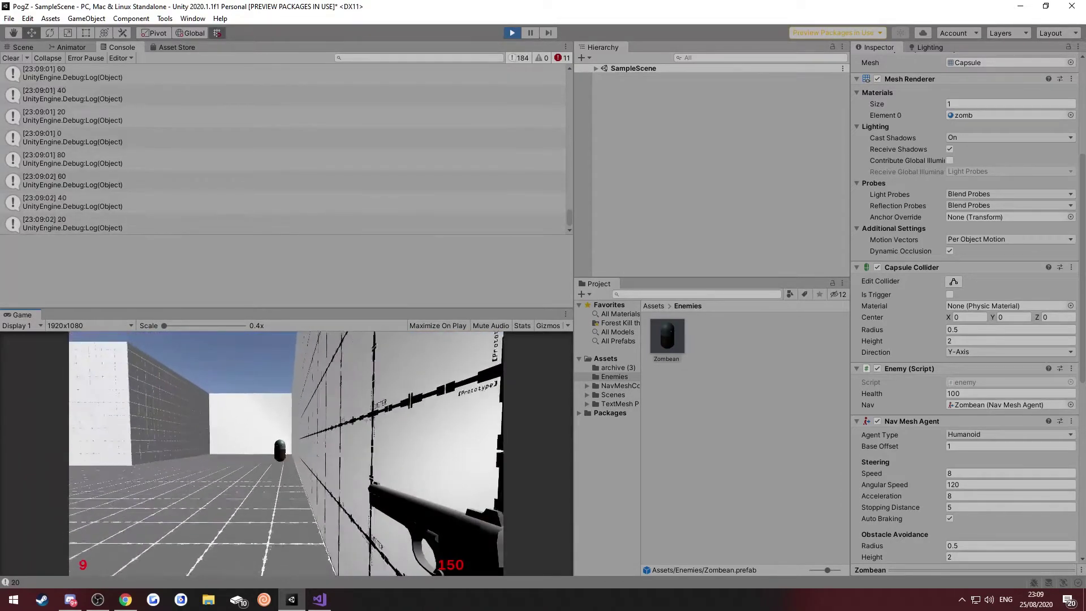
click(286, 453)
click(286, 453)
click(286, 453)
click(286, 453)
click(286, 453)
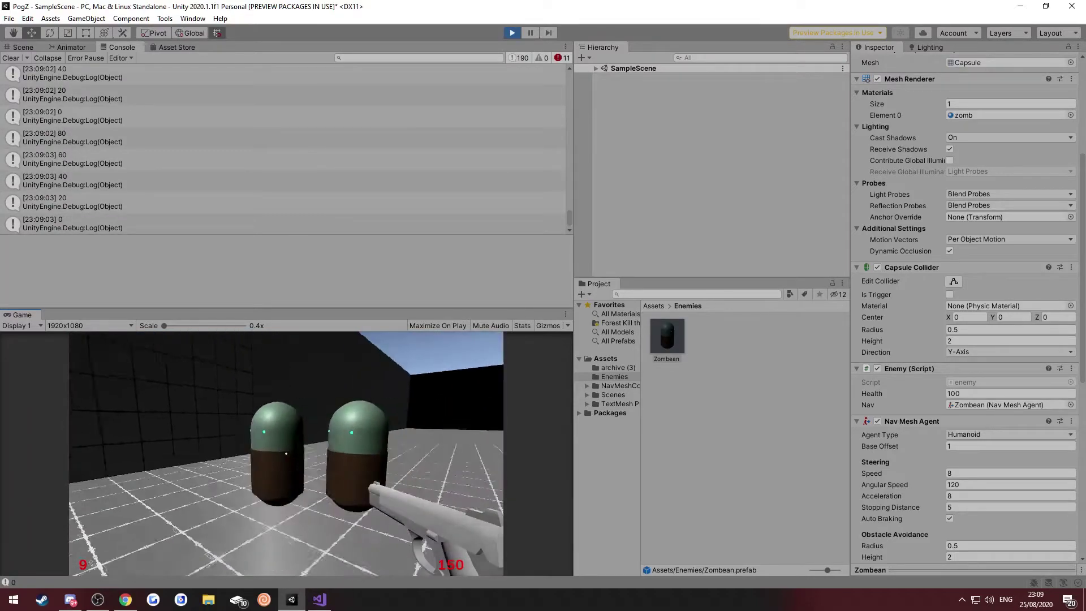
click(287, 453)
click(287, 453)
click(286, 453)
click(286, 453)
click(286, 453)
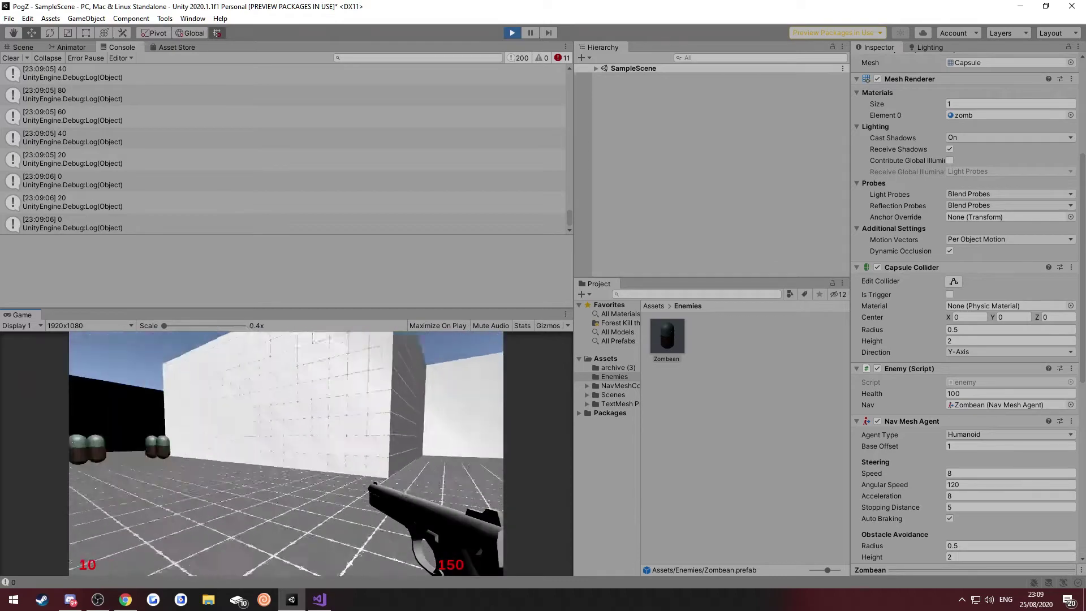
click(518, 34)
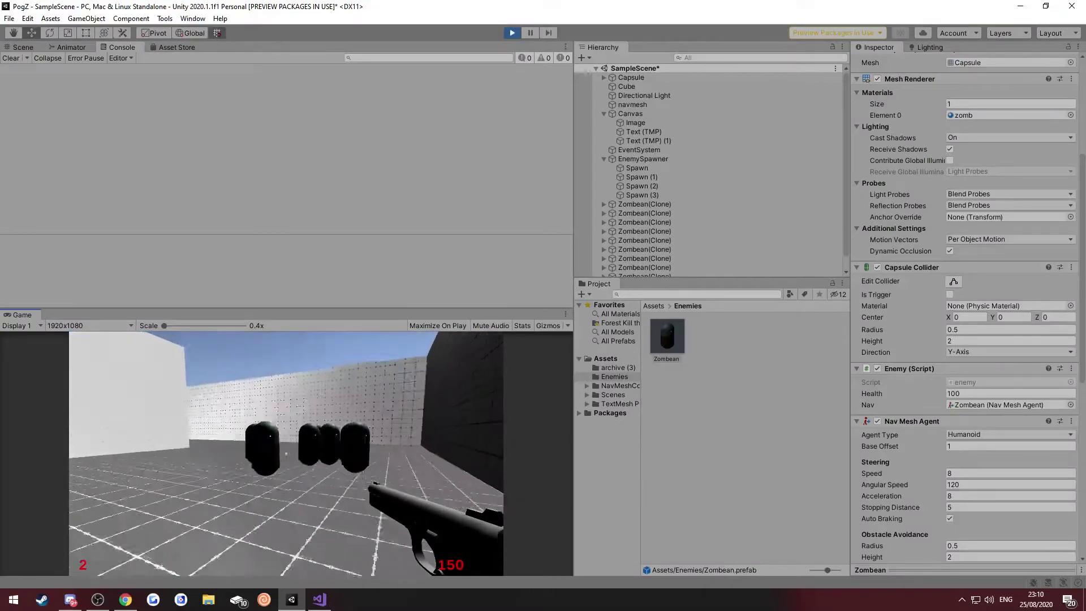
- Shoot all the round 2 zombies in the new play test until the following round begins
click(286, 453)
click(286, 453)
click(286, 453)
click(286, 453)
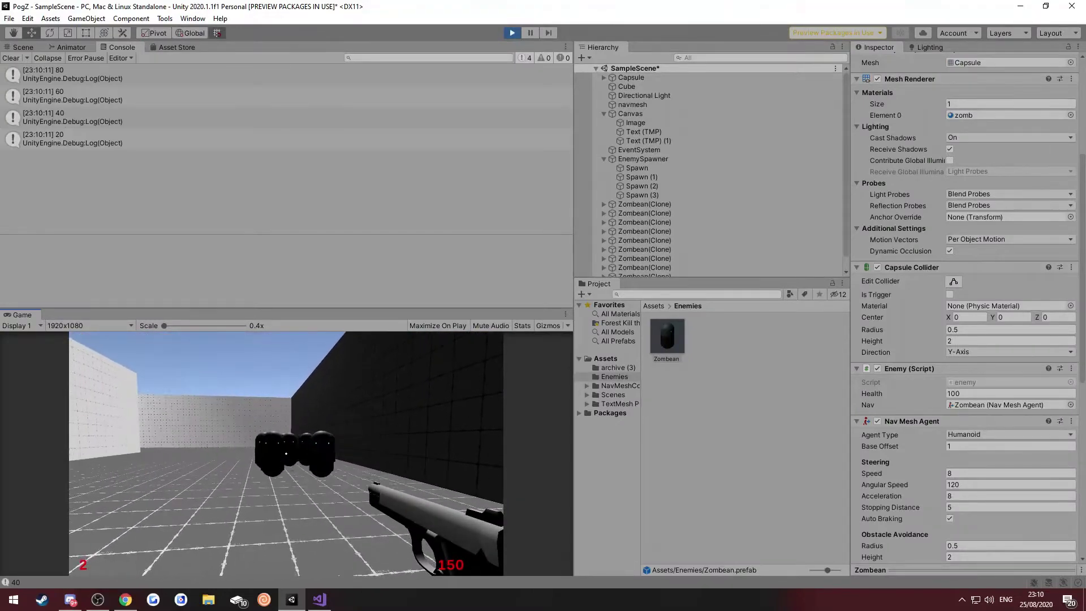
click(286, 453)
click(286, 453)
click(286, 453)
click(286, 453)
click(286, 453)
click(286, 453)
click(286, 453)
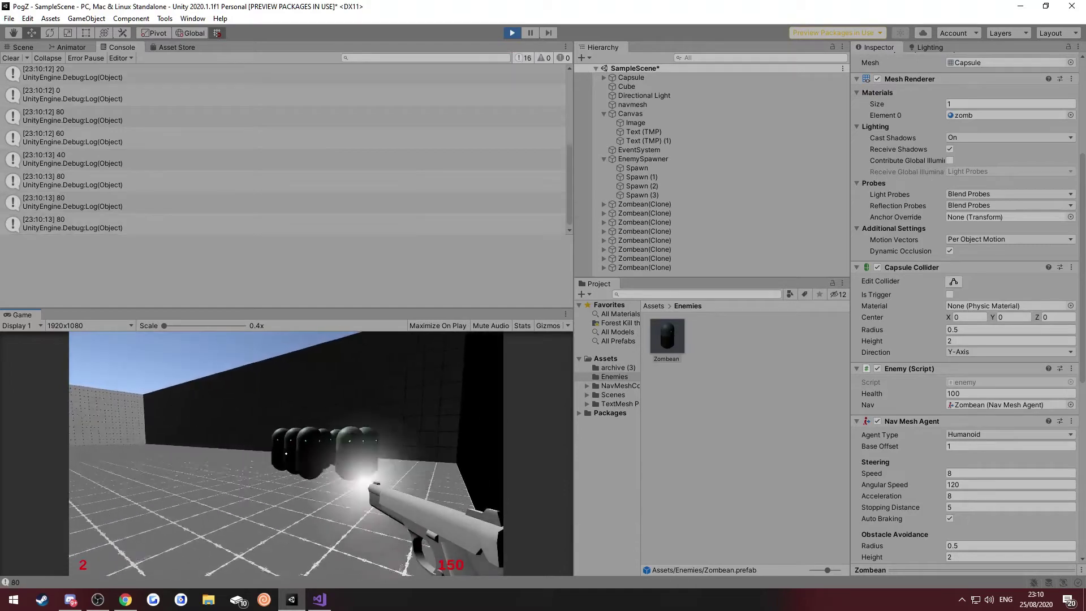
click(286, 453)
click(286, 453)
click(286, 453)
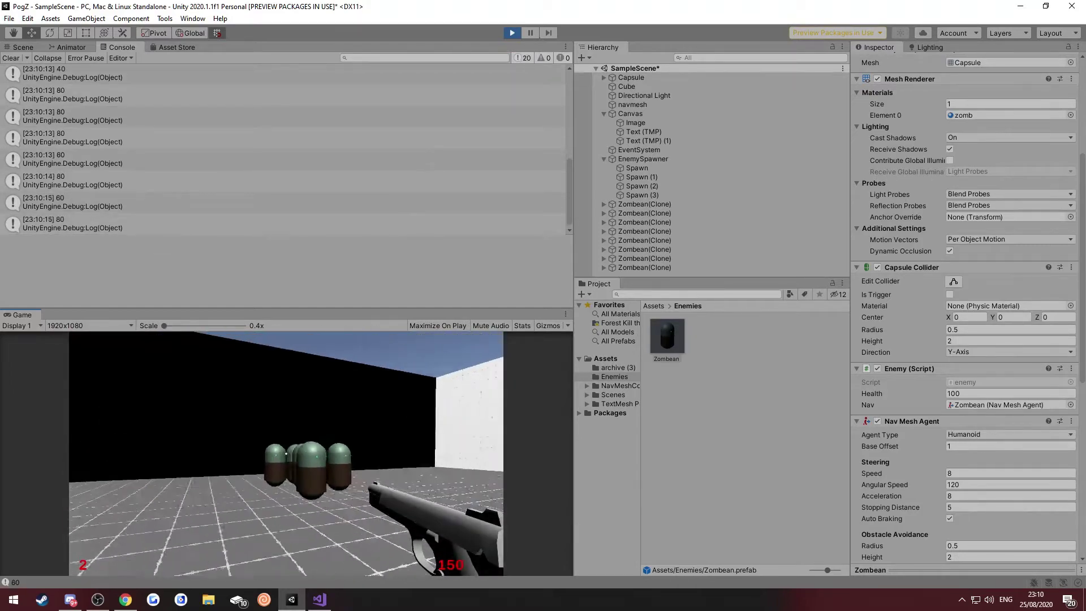
click(286, 453)
click(286, 453)
click(287, 453)
click(286, 454)
click(286, 454)
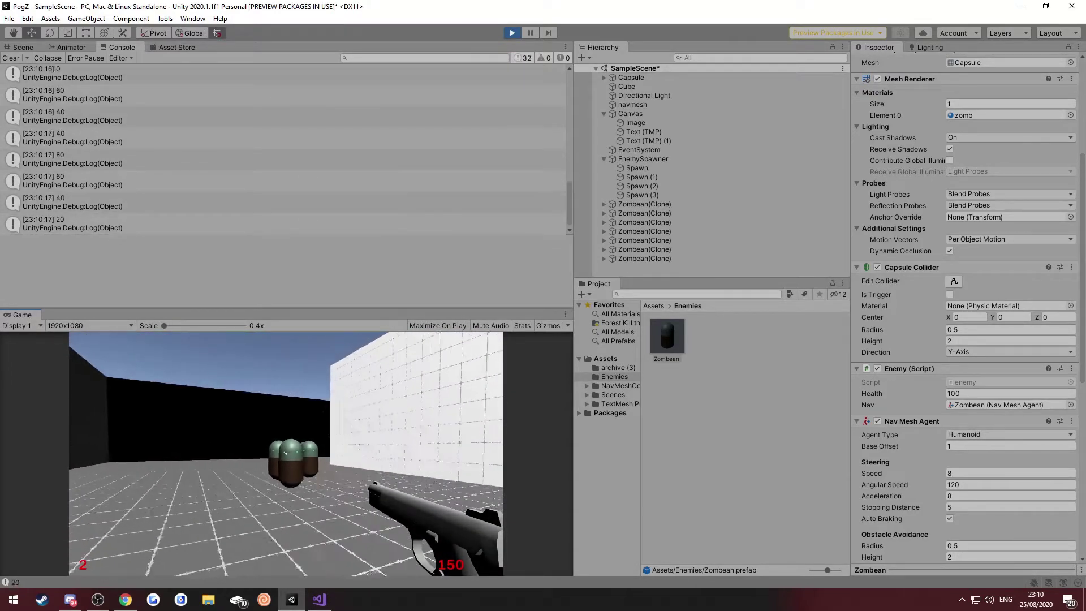
click(286, 454)
click(286, 453)
click(287, 453)
click(286, 453)
click(286, 454)
click(286, 453)
click(286, 454)
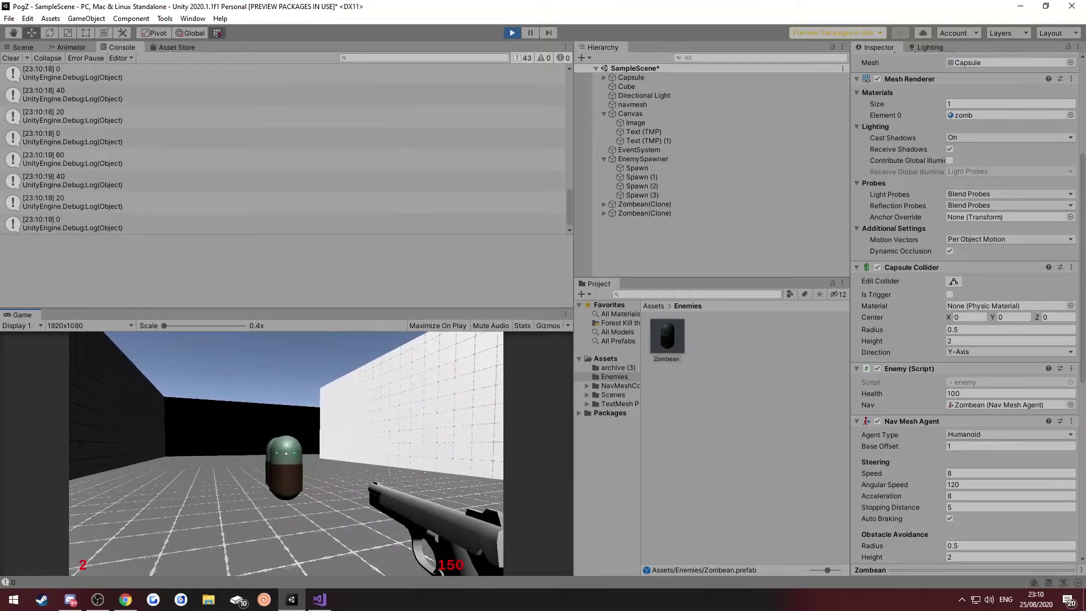
click(286, 454)
click(286, 453)
click(287, 454)
click(287, 454)
click(286, 453)
click(286, 453)
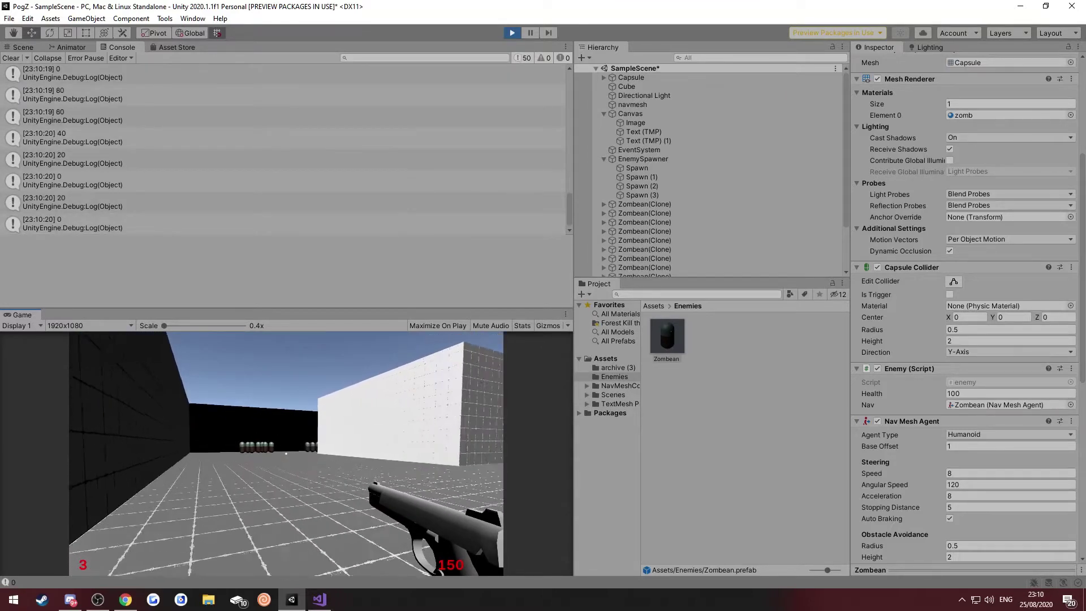
- Release the game cursor, inspect the spawned Zombean(Clone) objects in the hierarchy, and stop the play test
key(w)
key(Escape)
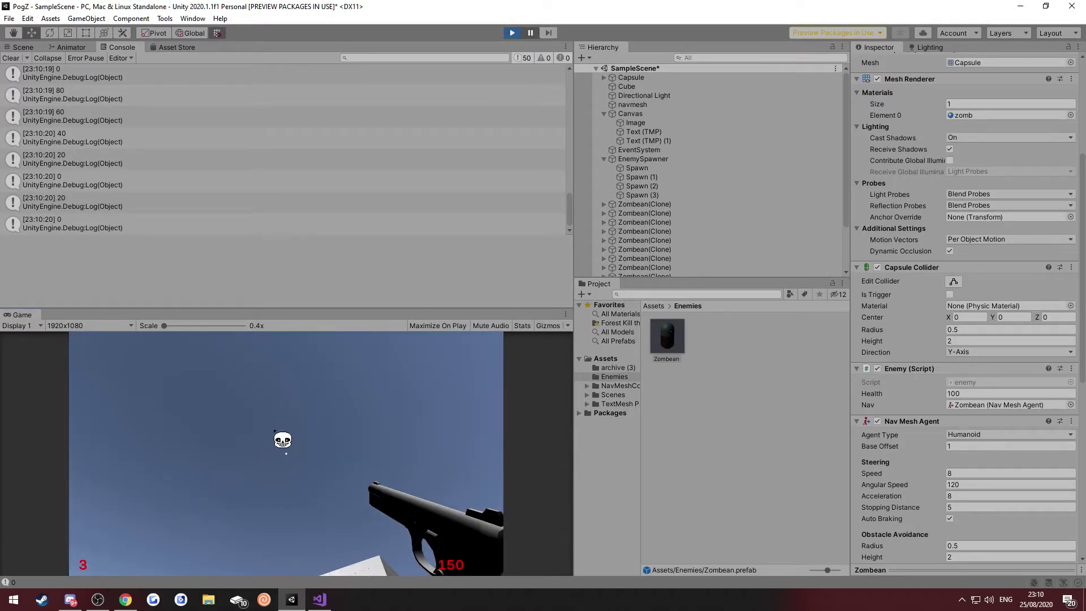
scroll(682, 164, down, 3)
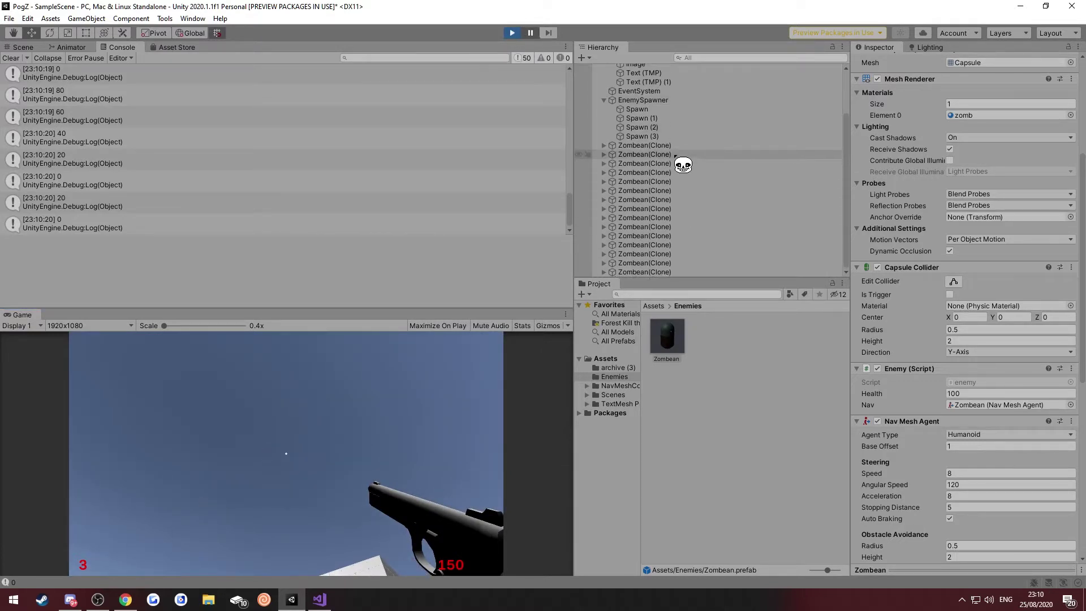
click(661, 147)
click(662, 154)
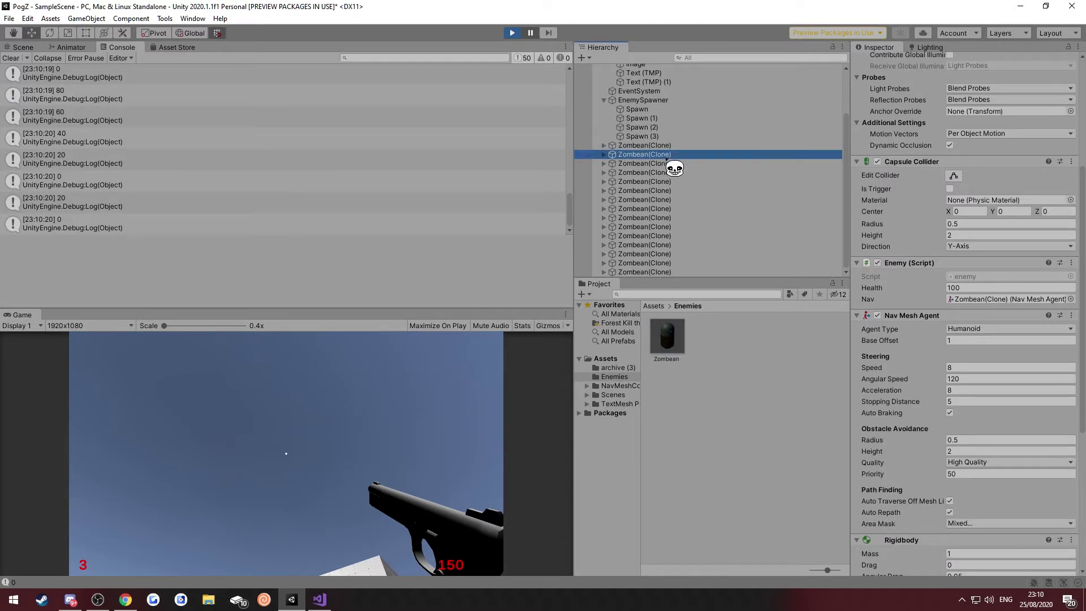
click(665, 157)
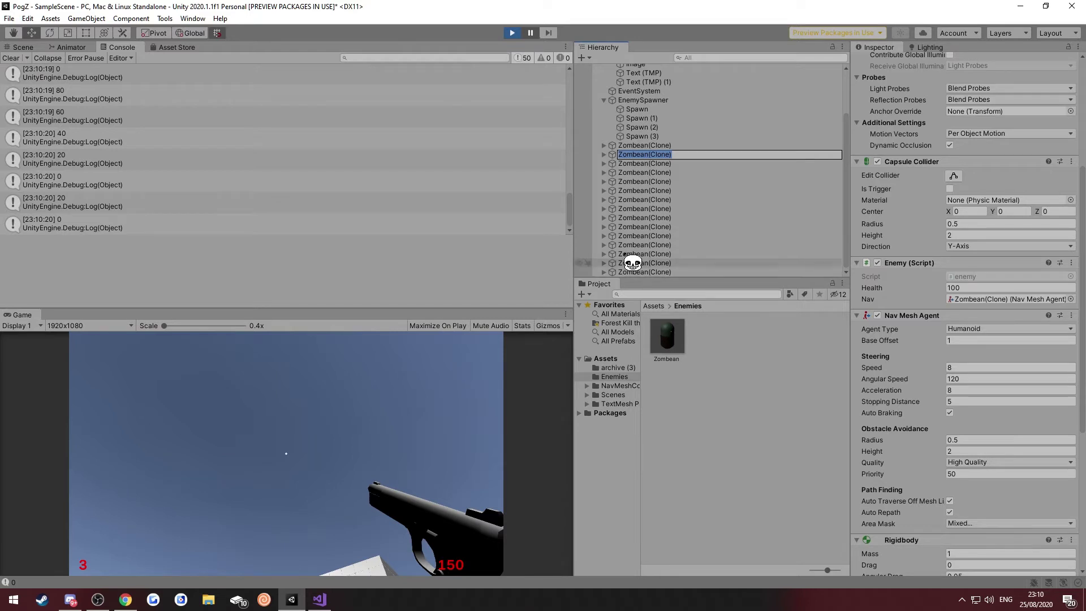
click(513, 33)
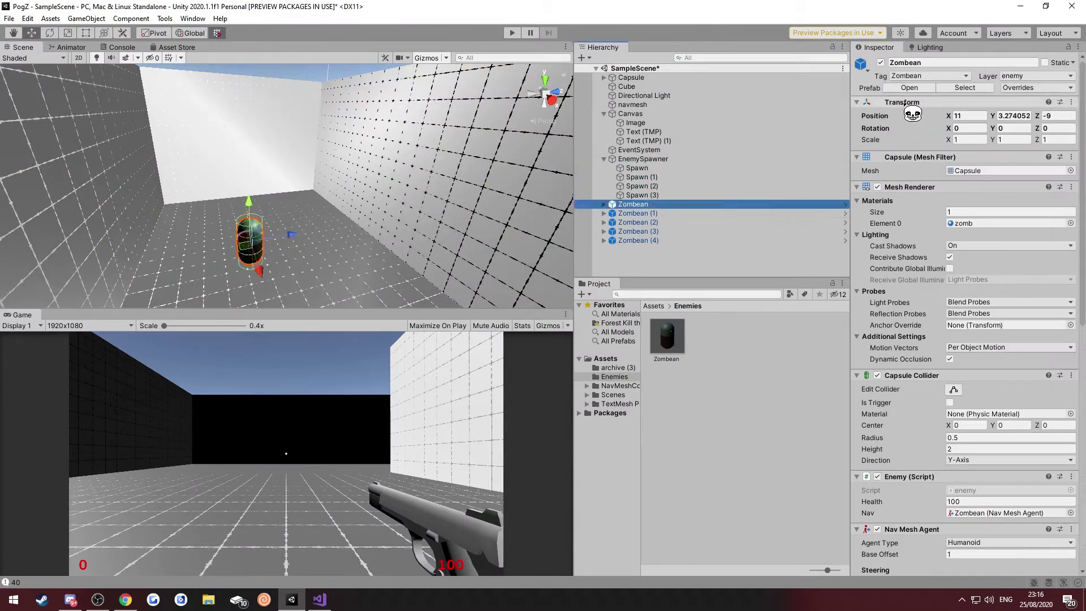
- Examine the Zombean enemies placed in the arena, selecting Zombean (2)
right_drag(468, 235, 404, 211)
click(395, 160)
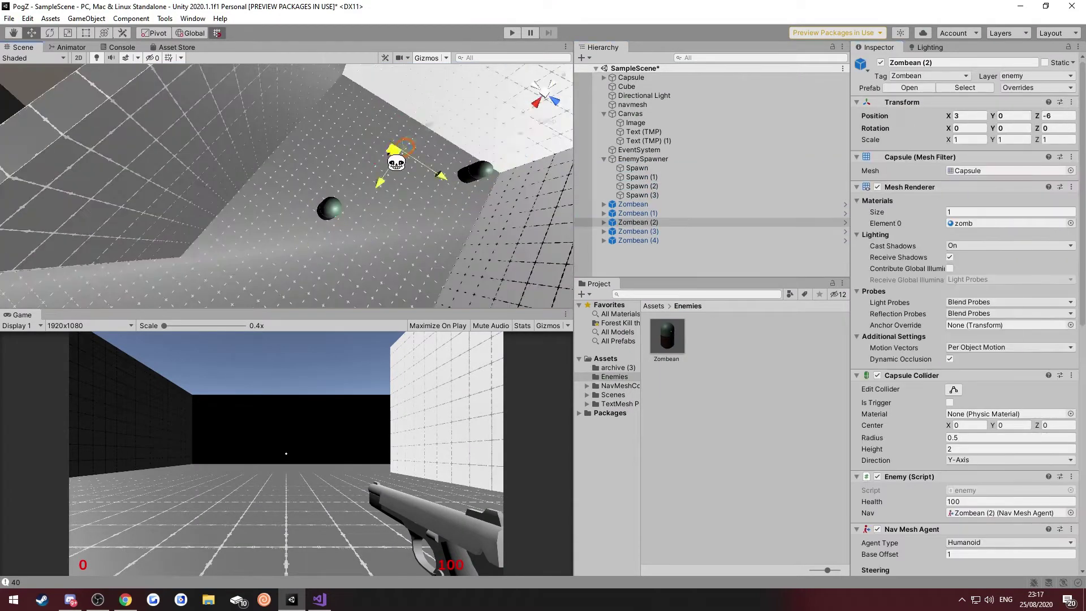
right_drag(394, 160, 423, 163)
- Start a play test and shoot the placed Zombean enemies of round 1 while backing away
click(511, 32)
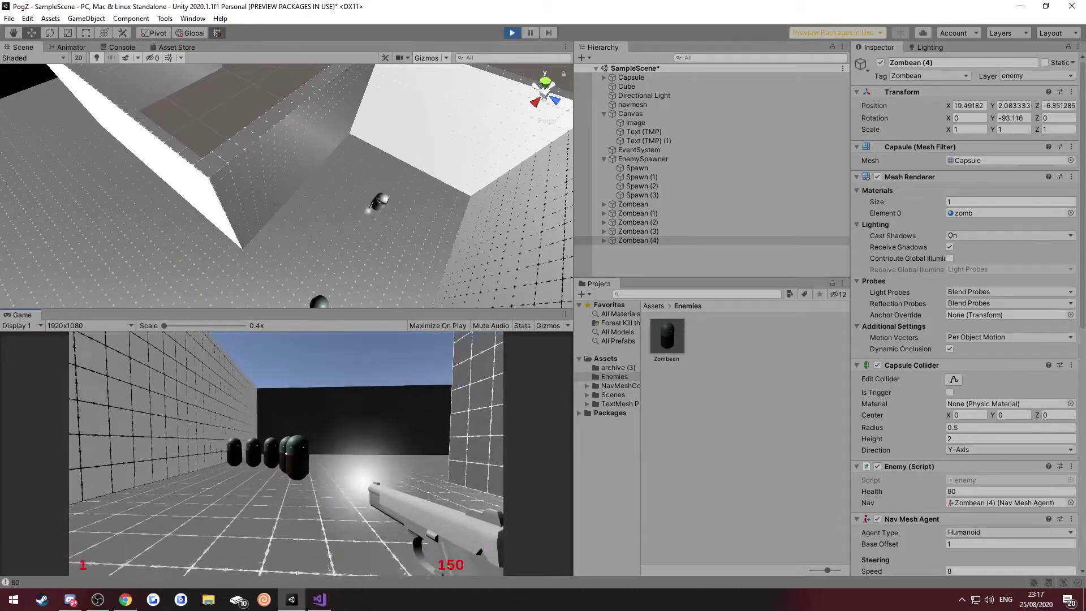
key(s)
click(286, 453)
click(286, 453)
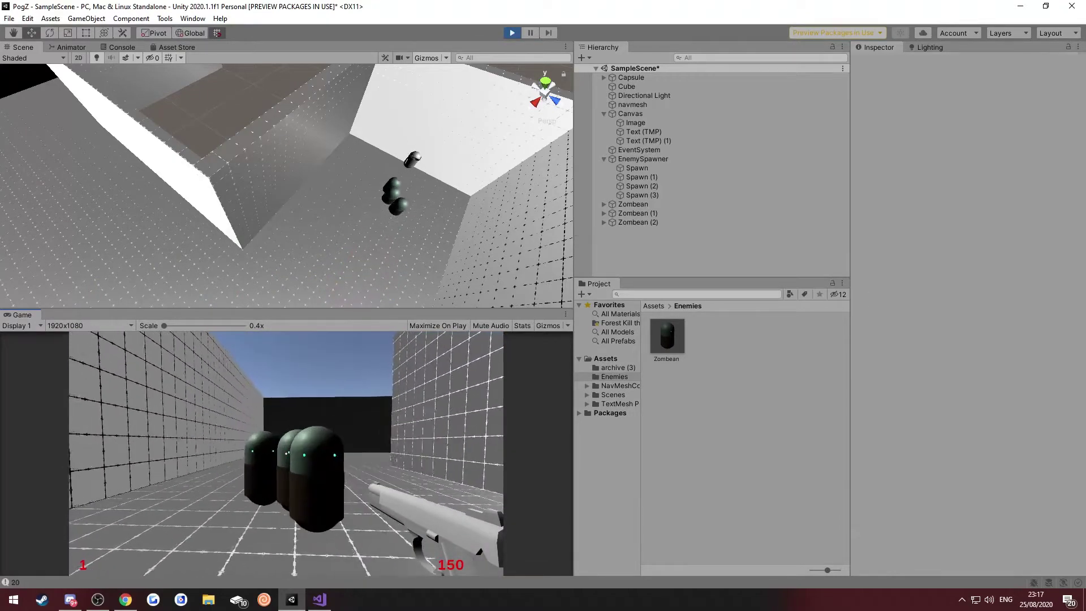
key(s)
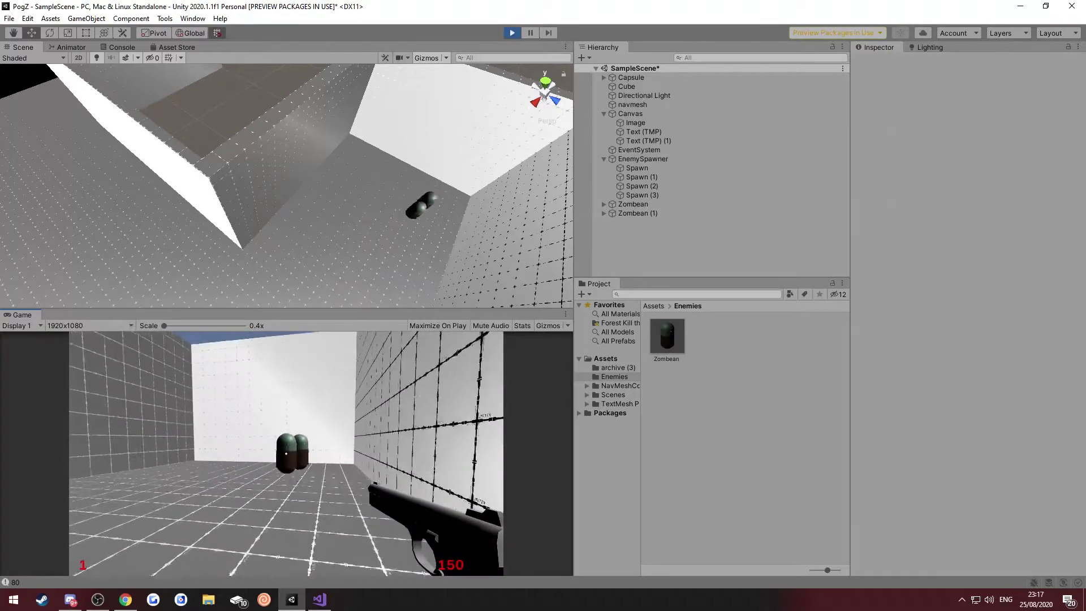
click(286, 454)
key(s)
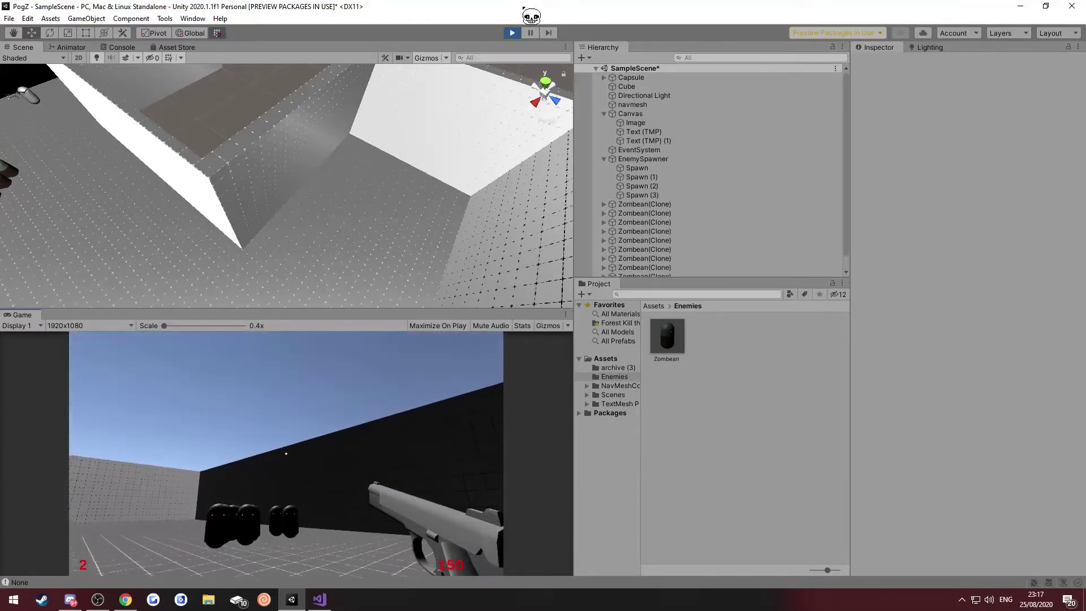
- Inspect the components of several spawned Zombean(Clone) objects while the game is paused, and resume play
click(669, 202)
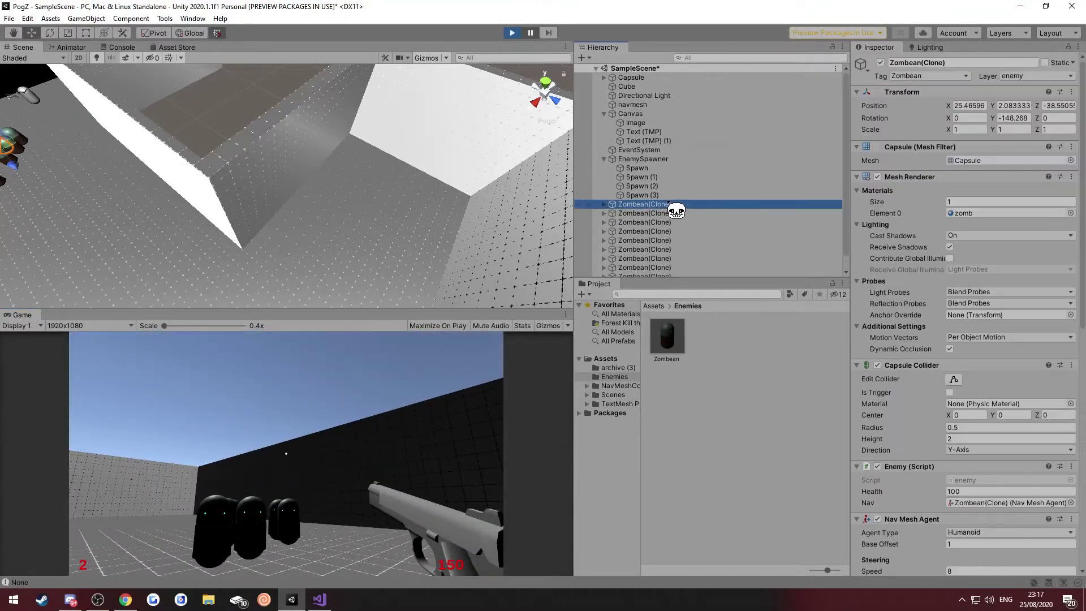
scroll(669, 202, down, 1)
click(671, 201)
click(672, 216)
key(Up)
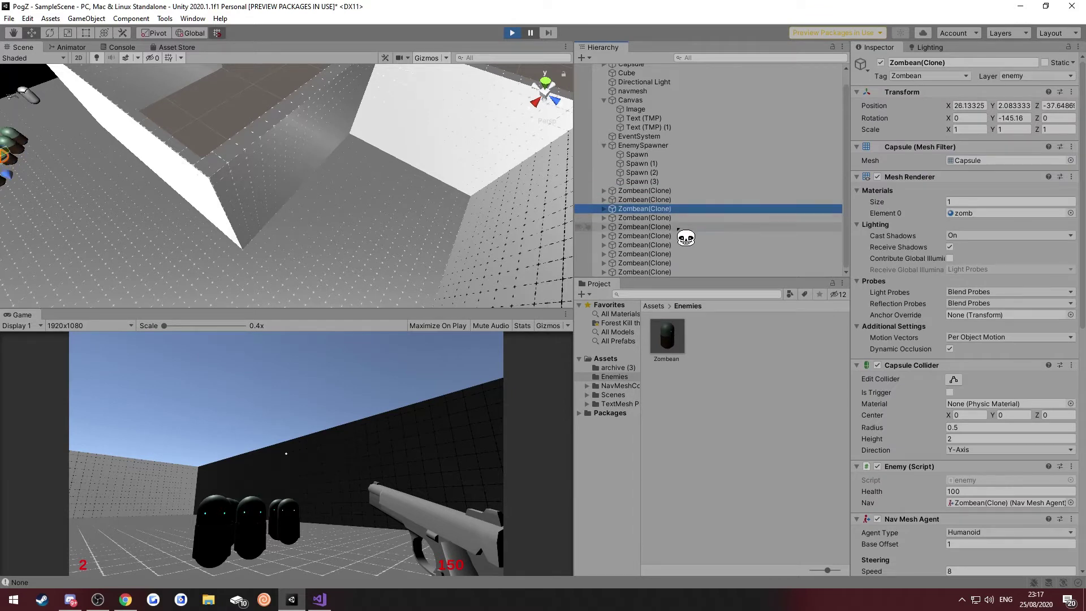
click(678, 228)
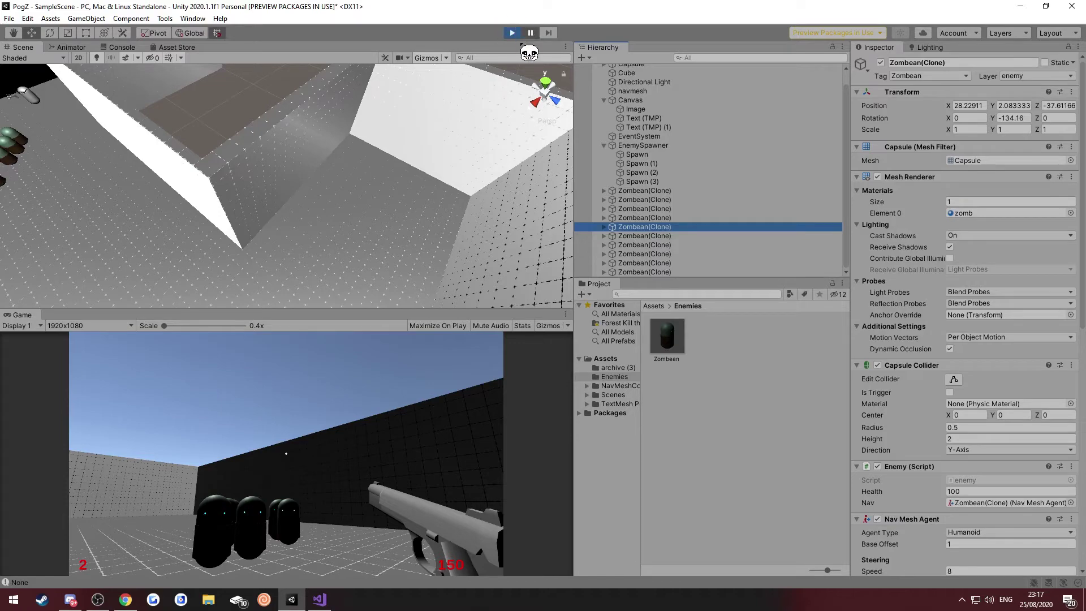
click(532, 40)
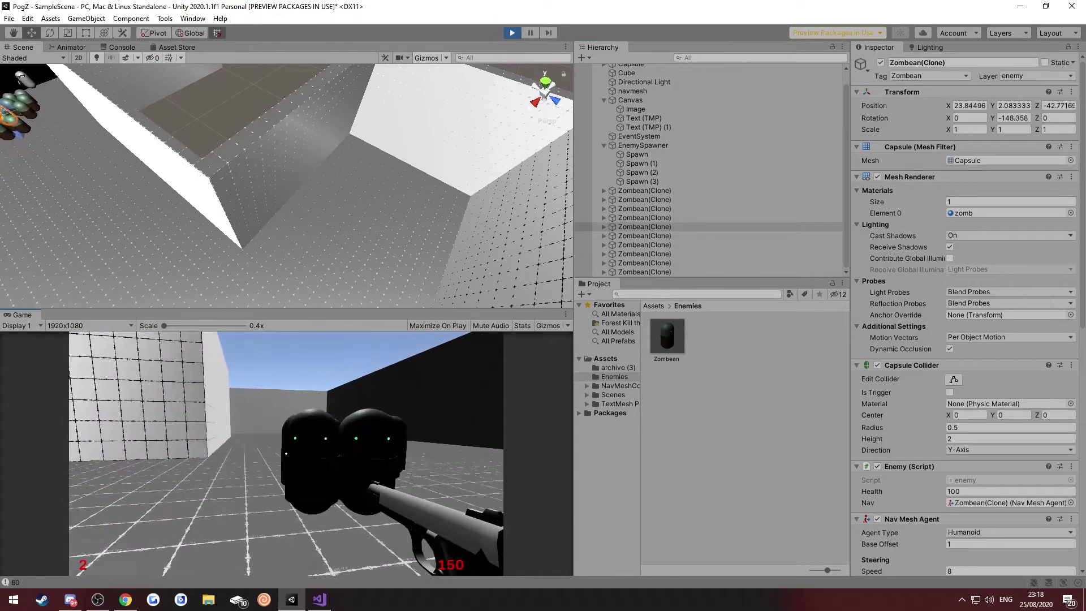
- Retreat from the round 2 zombies and shoot at the approaching group
click(286, 453)
key(s)
click(285, 453)
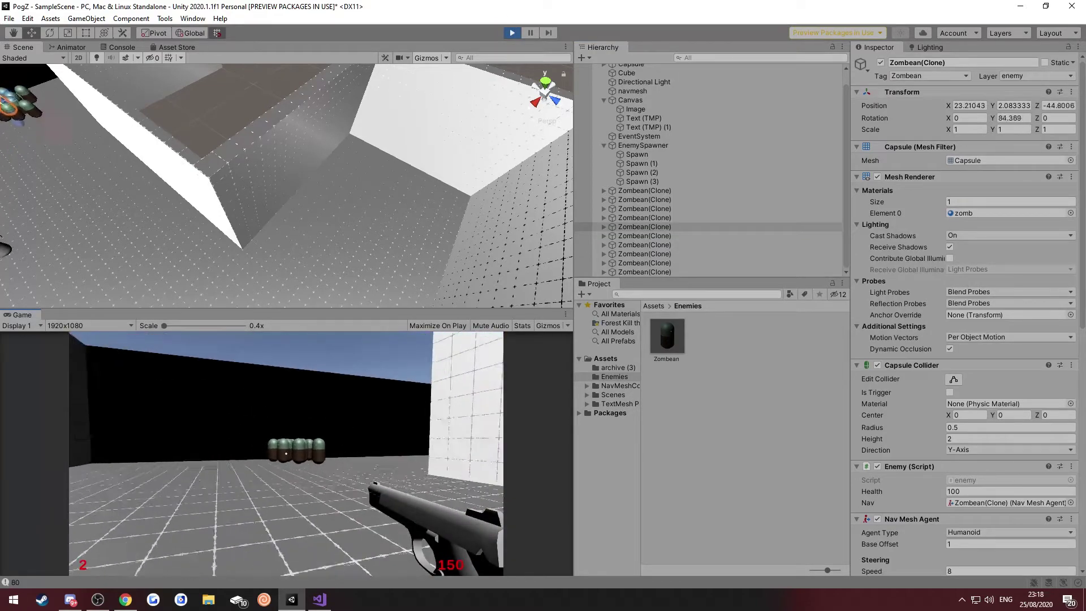
click(286, 453)
click(285, 453)
key(w)
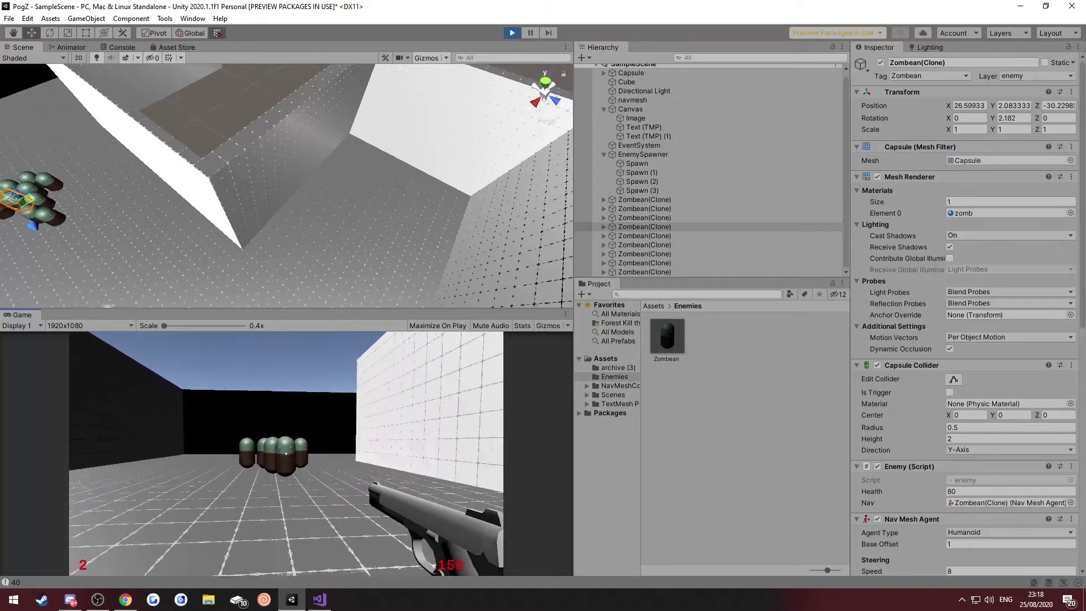
click(285, 453)
click(286, 453)
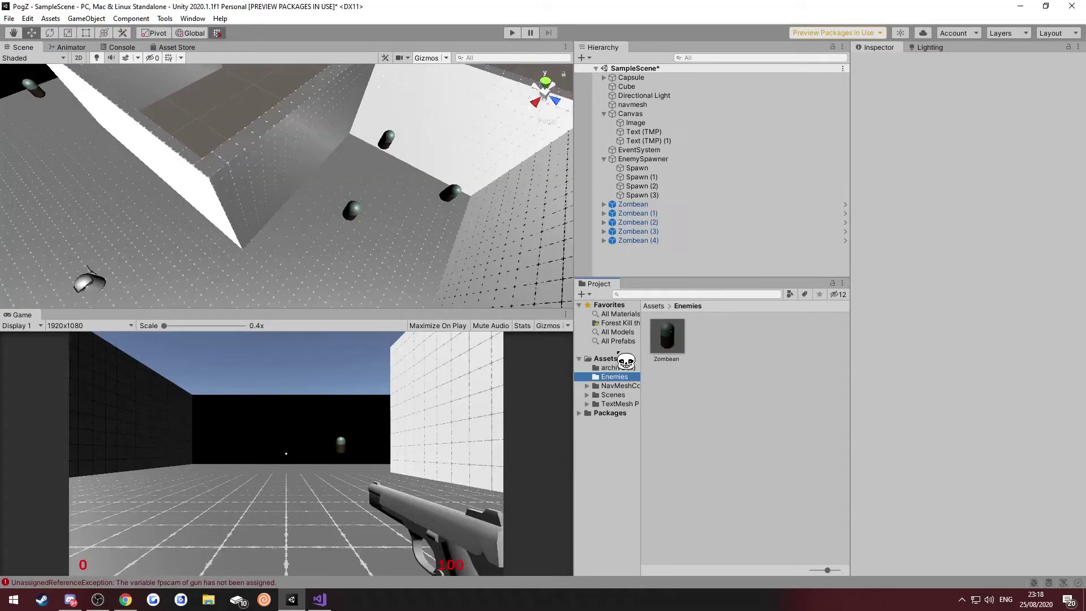
- Remove the nav.hasPath and velocity condition with its braces from Update in the enemy script
click(605, 357)
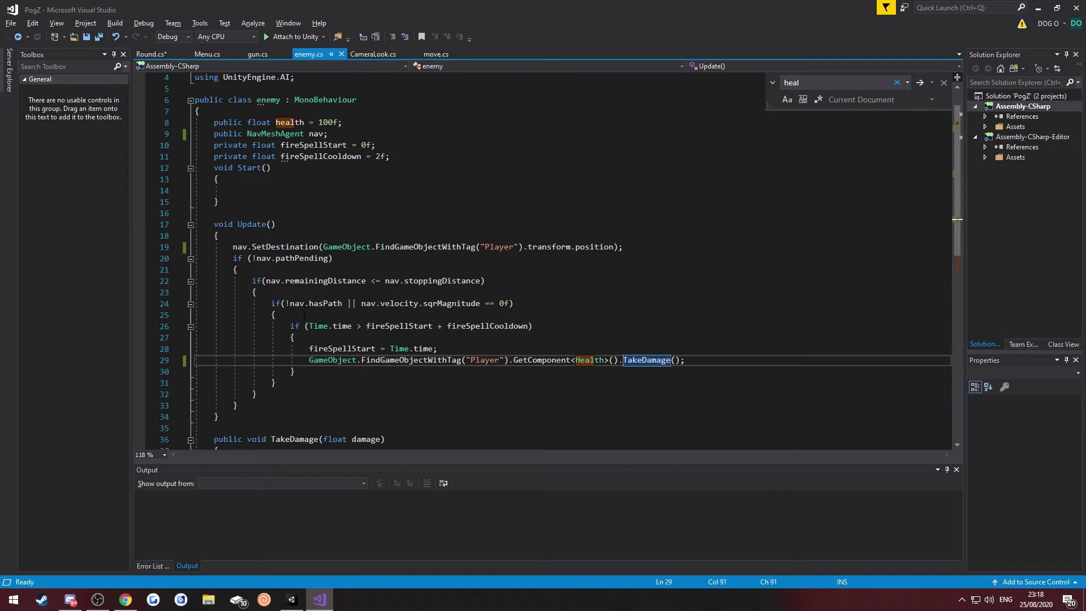
drag(298, 315, 182, 308)
key(BackSpace)
click(277, 371)
key(BackSpace)
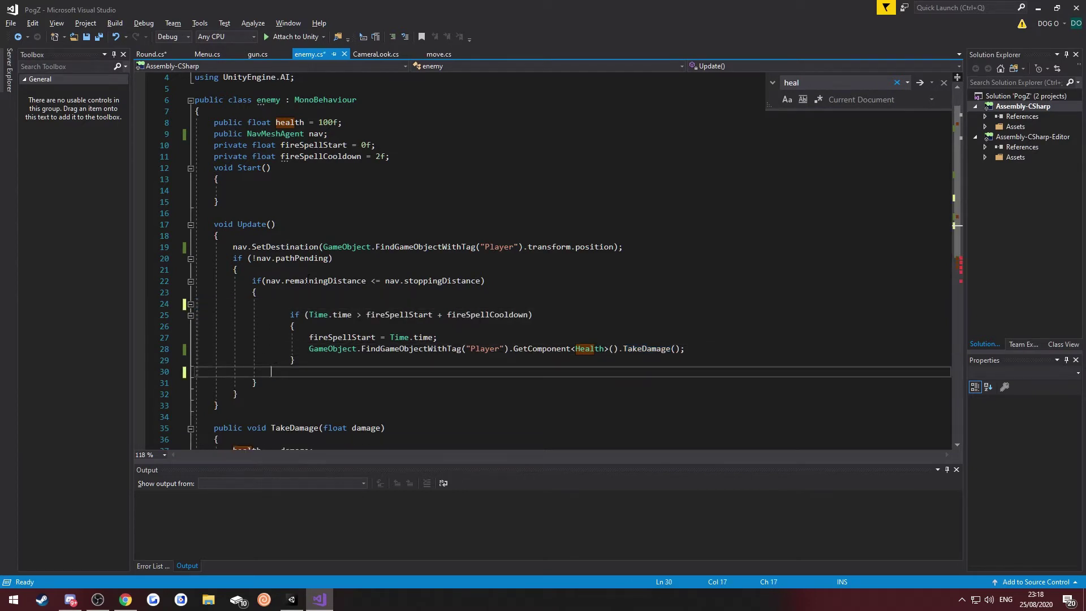
- Remove the !nav.pathPending condition and its pair of braces from the enemy script's Update method
click(344, 259)
drag(246, 273, 103, 261)
key(BackSpace)
click(242, 383)
key(BackSpace)
- Save enemy.cs and play-test the scene in Unity with the simplified attack check
key(ctrl+s)
key(alt+Tab)
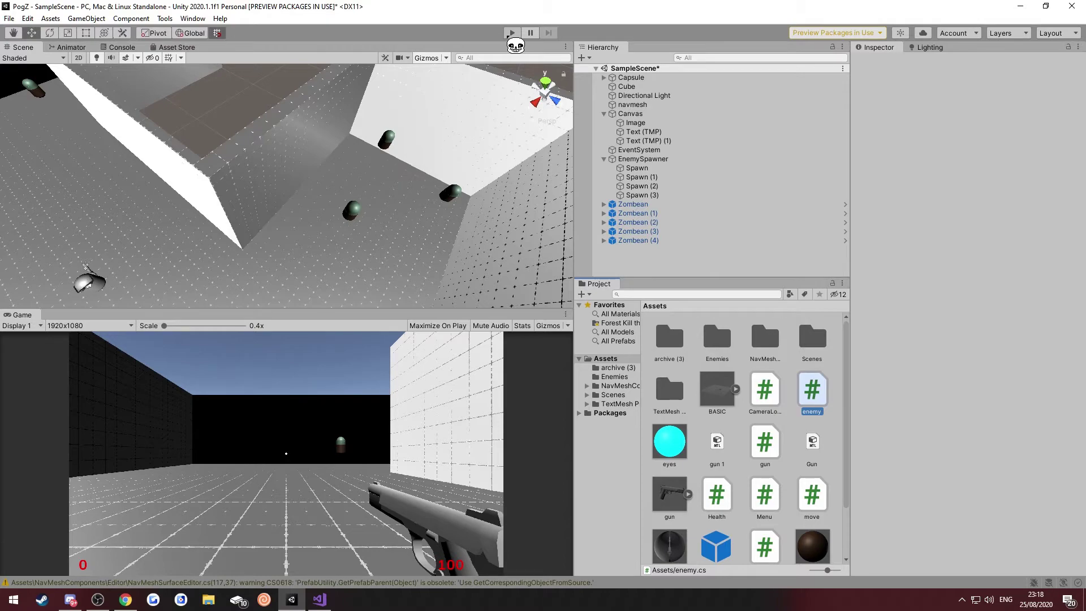
click(512, 33)
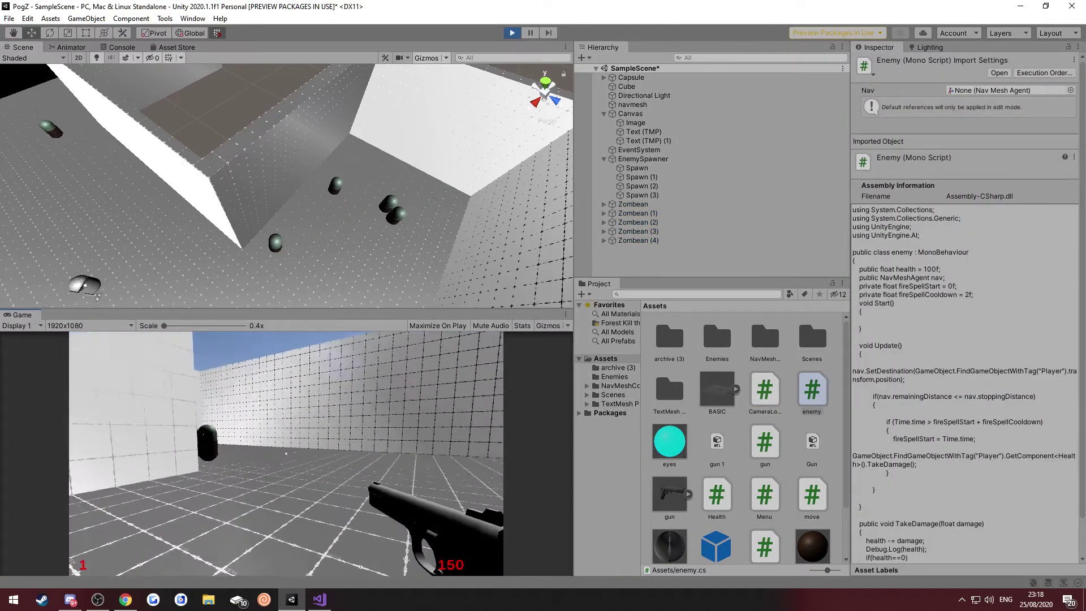
- Test the player's death in the running game, restart from the ZOMBEAN menu, and stop the play-test
key(w)
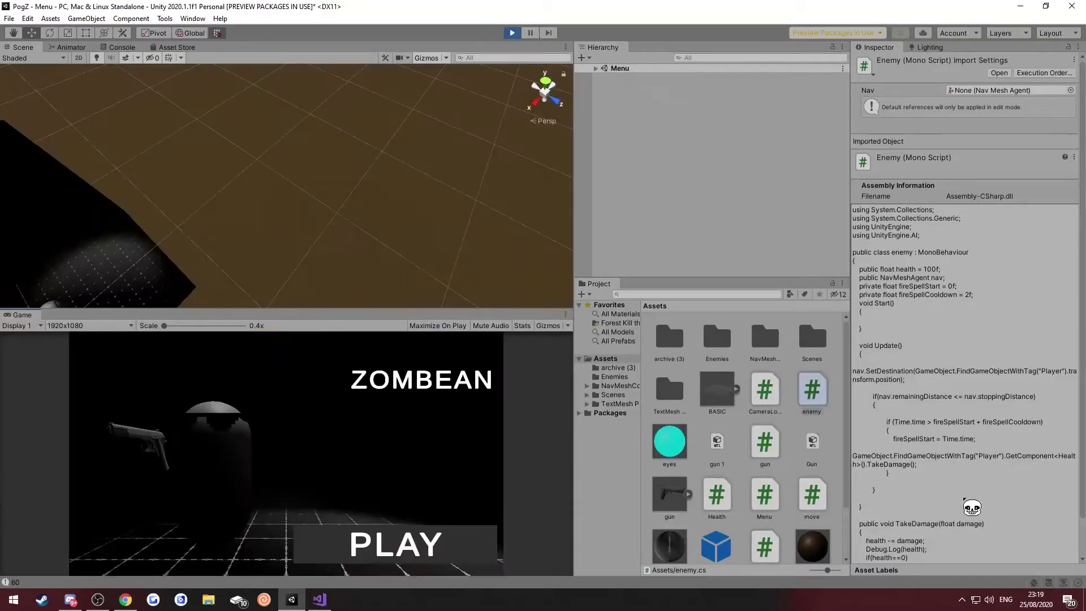
click(300, 489)
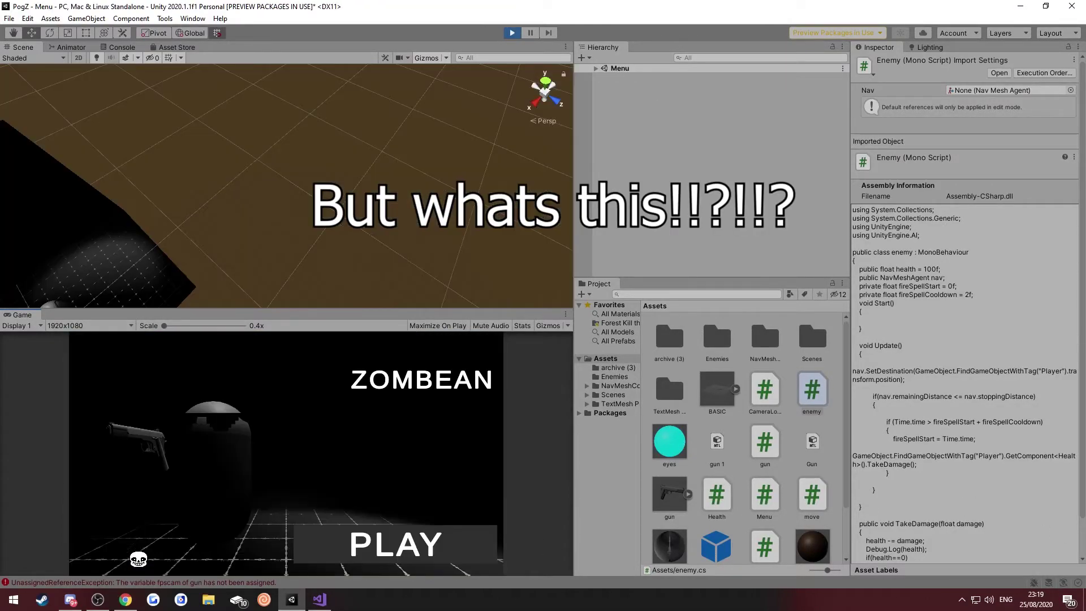
click(408, 557)
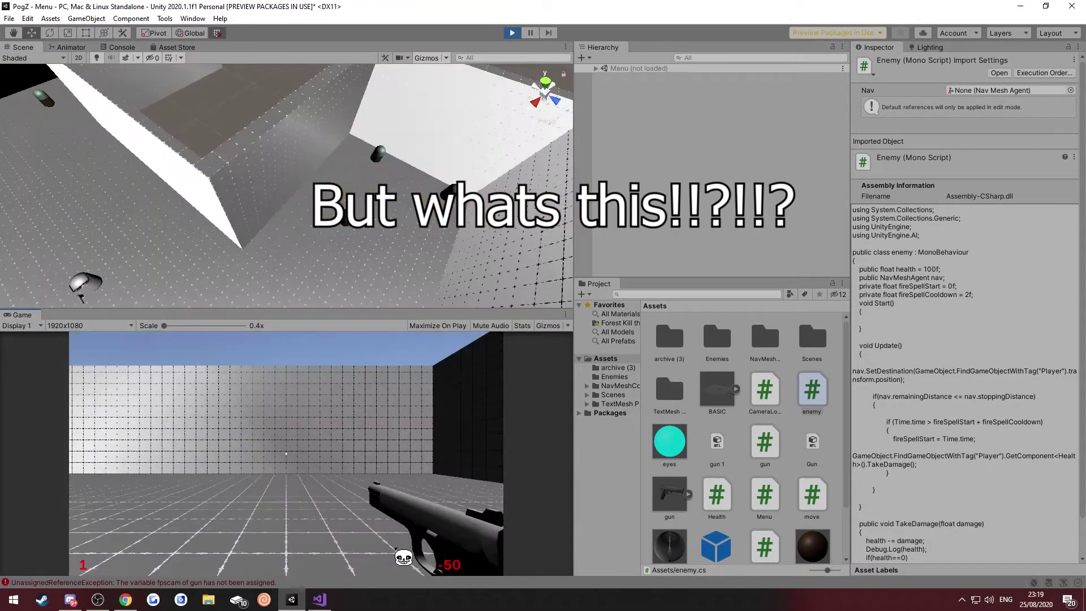
click(519, 32)
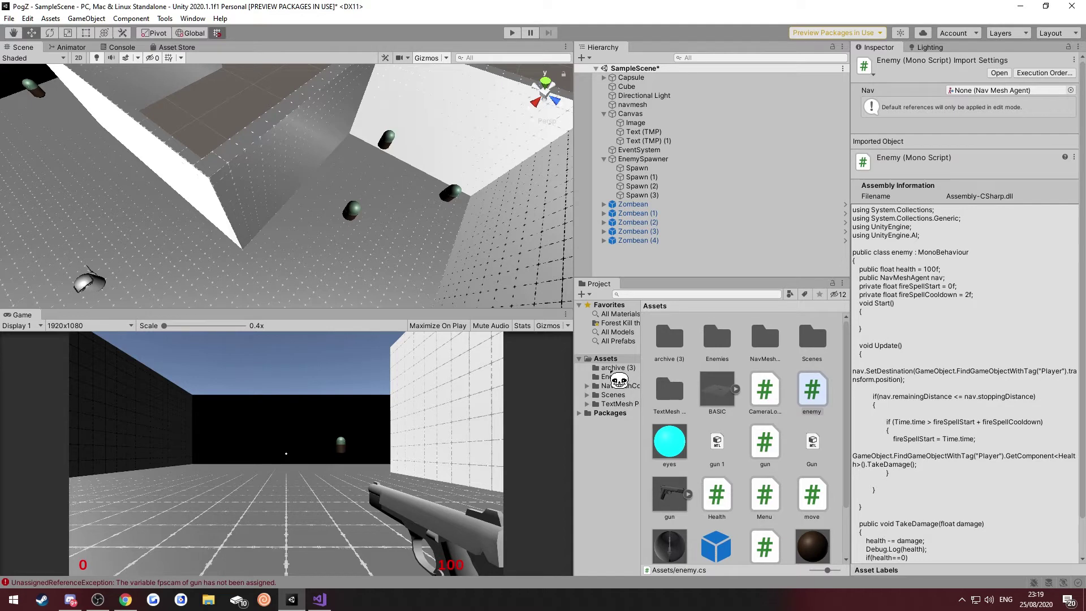
click(616, 395)
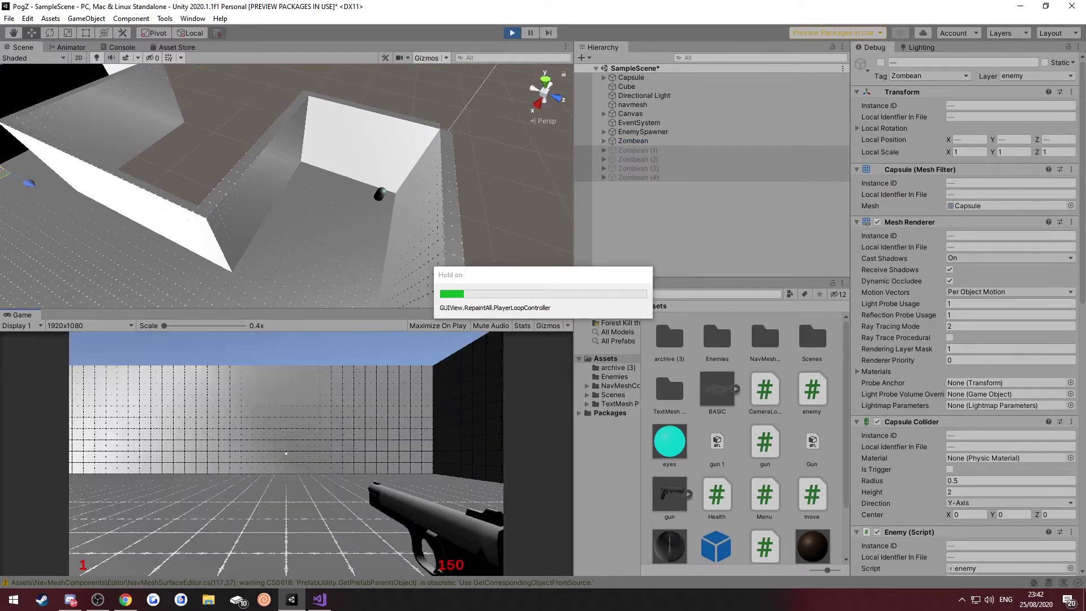
- Play-test the sample scene against the zombie until the player dies, and stop play mode
key(w)
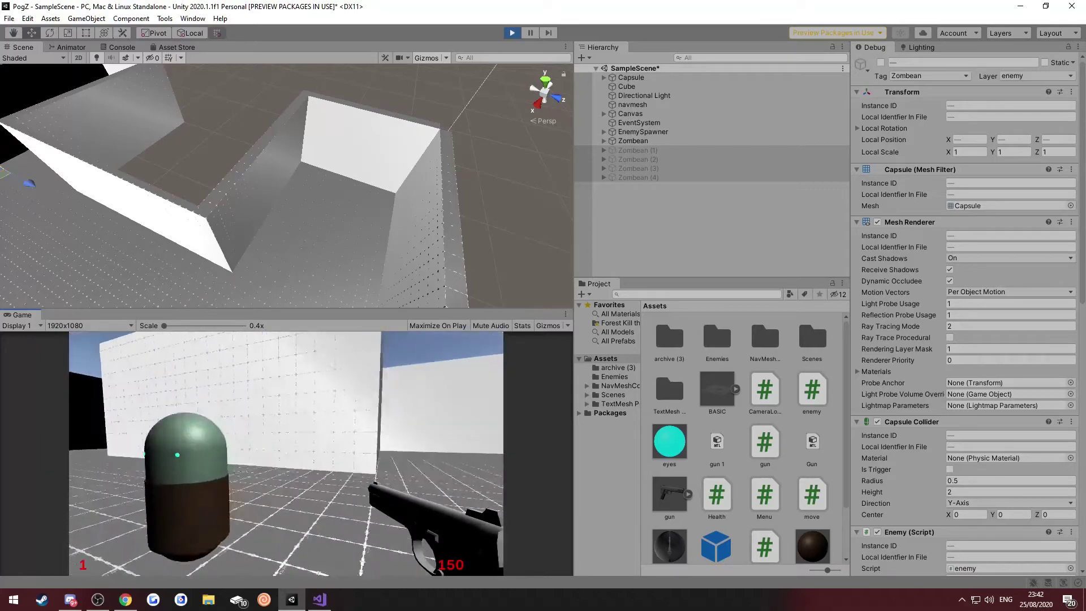
key(s)
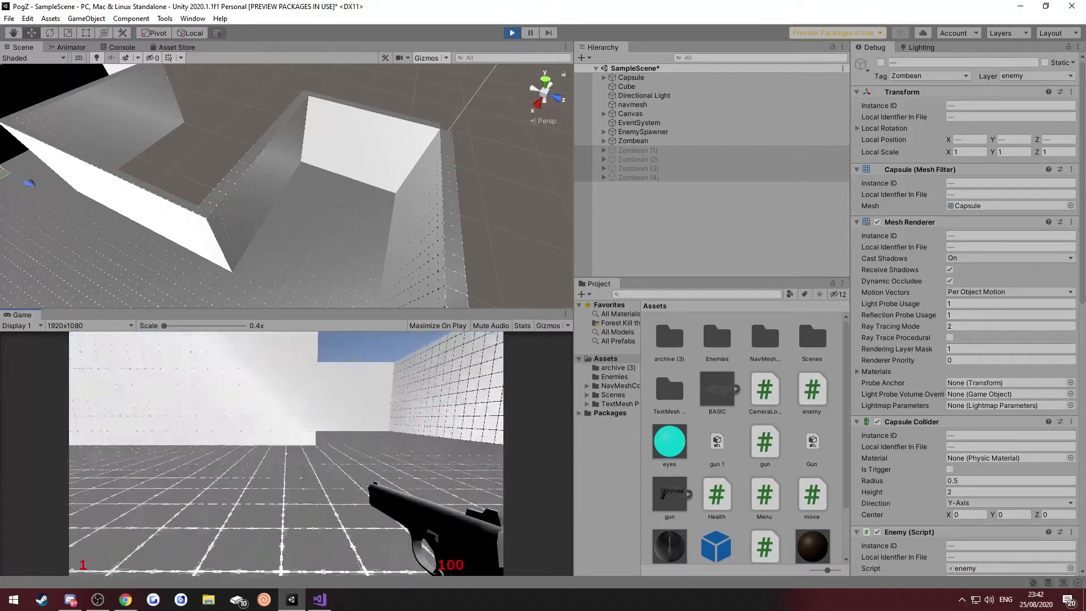
key(w)
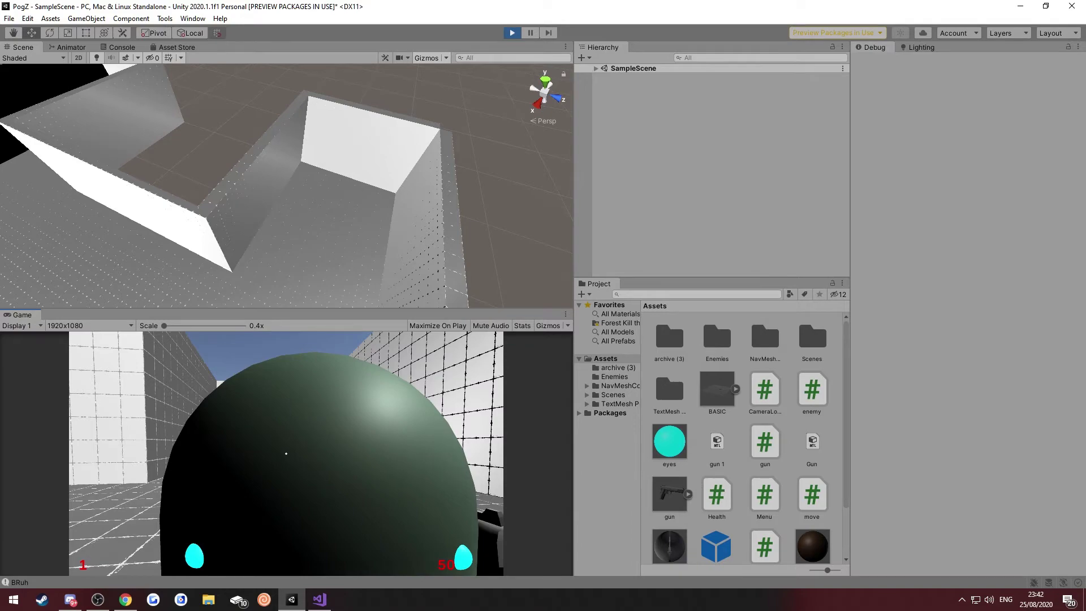
click(511, 33)
- Switch to Visual Studio, open Health.cs and place the cursor after buildIndex in the SceneManager.LoadScene call
key(alt+Tab)
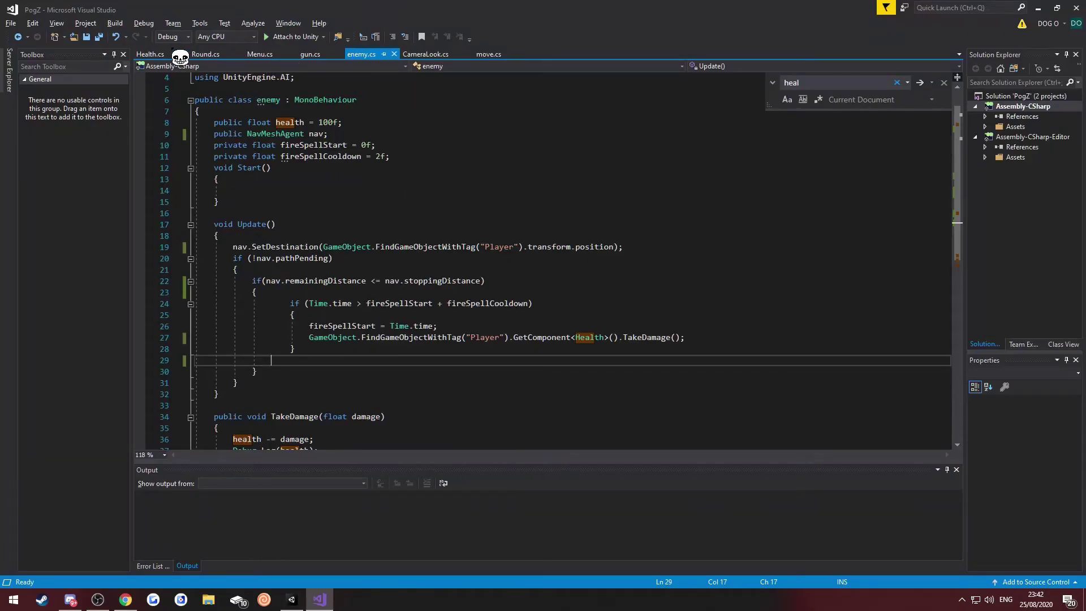
click(161, 55)
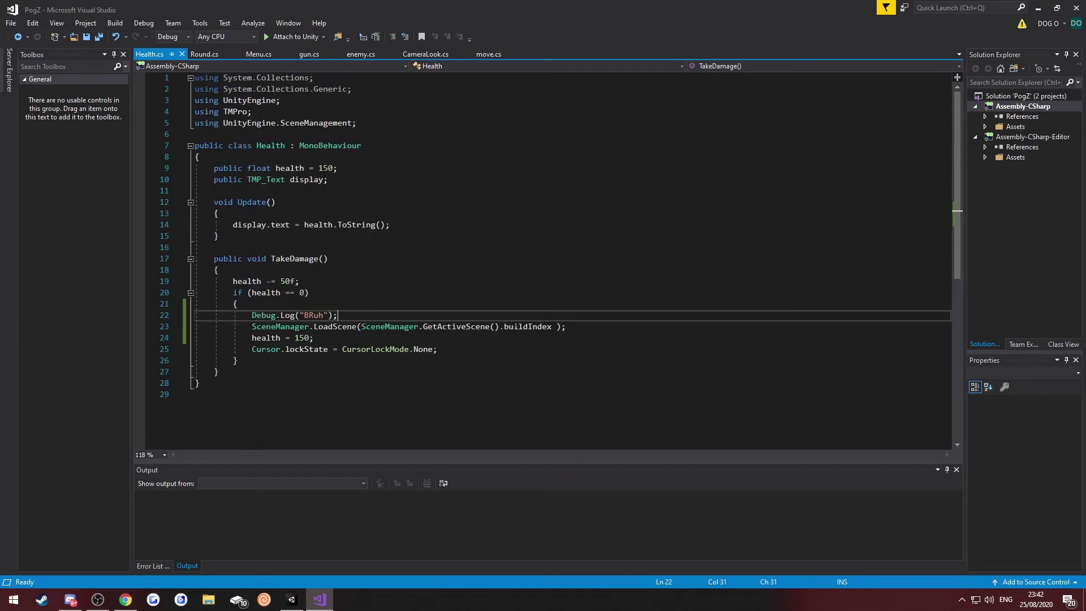
click(552, 327)
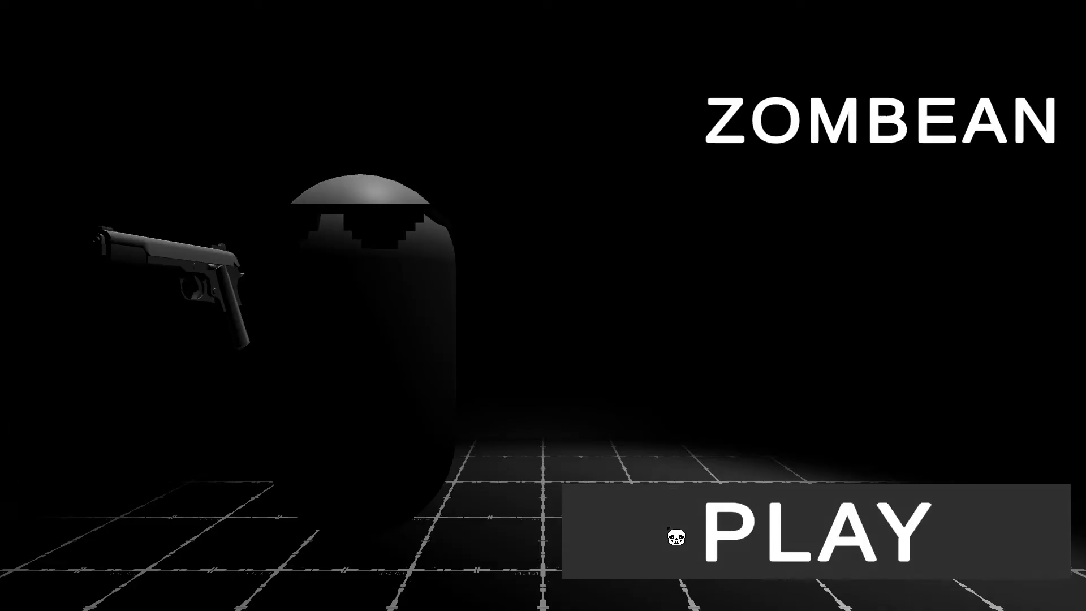
- Start a full-screen game from the ZOMBEAN menu and strafe around the arena, shooting zombies into round 2
click(676, 536)
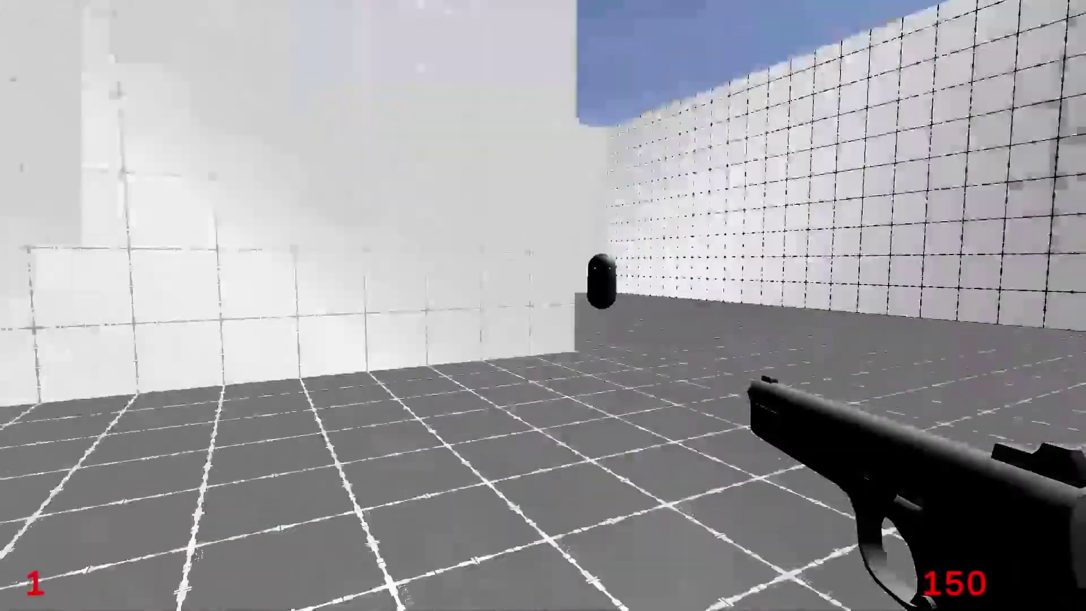
key(d)
key(d)
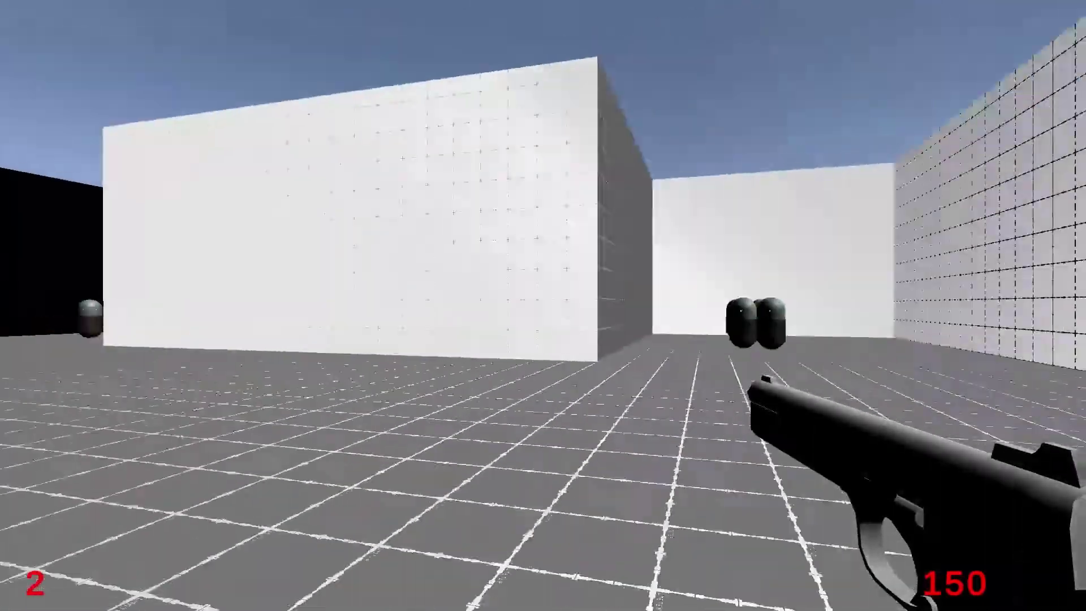
key(s)
key(d)
click(543, 306)
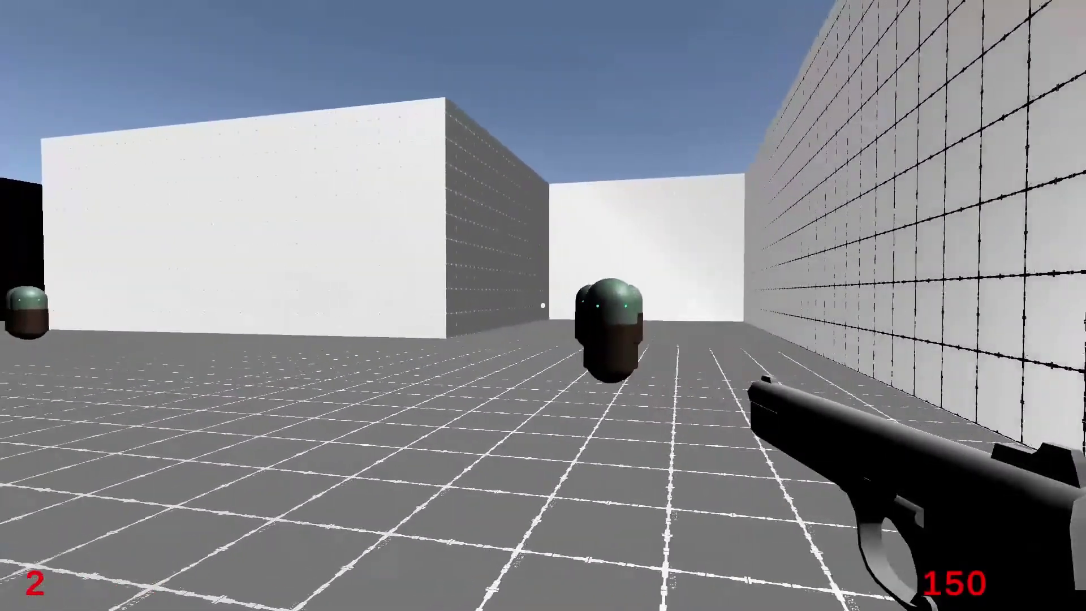
- Move around the round 2 zombie group and back away while shooting
key(w)
key(a)
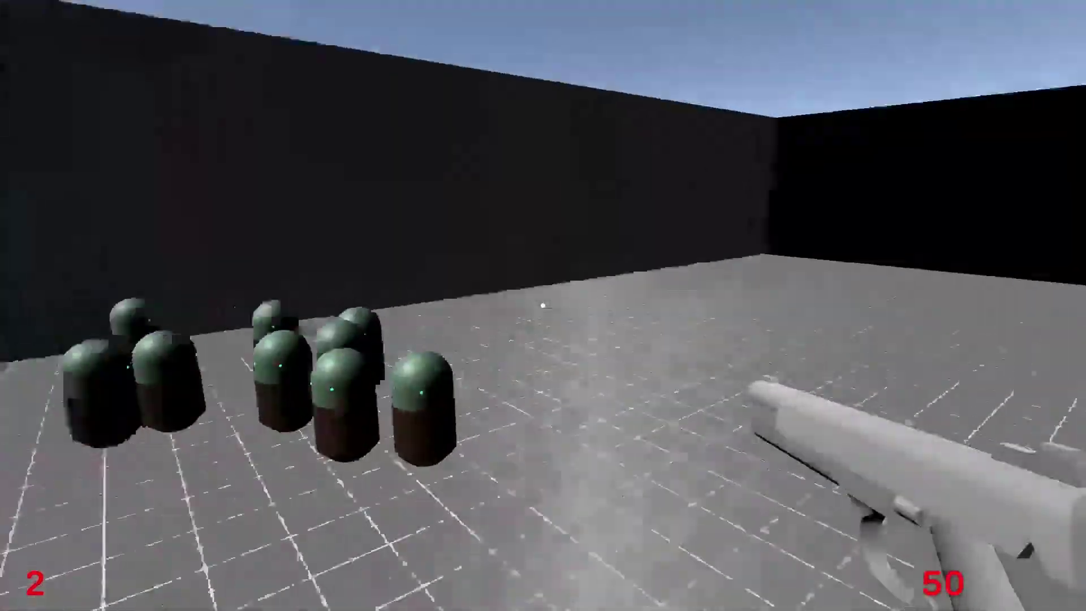
key(s)
click(543, 305)
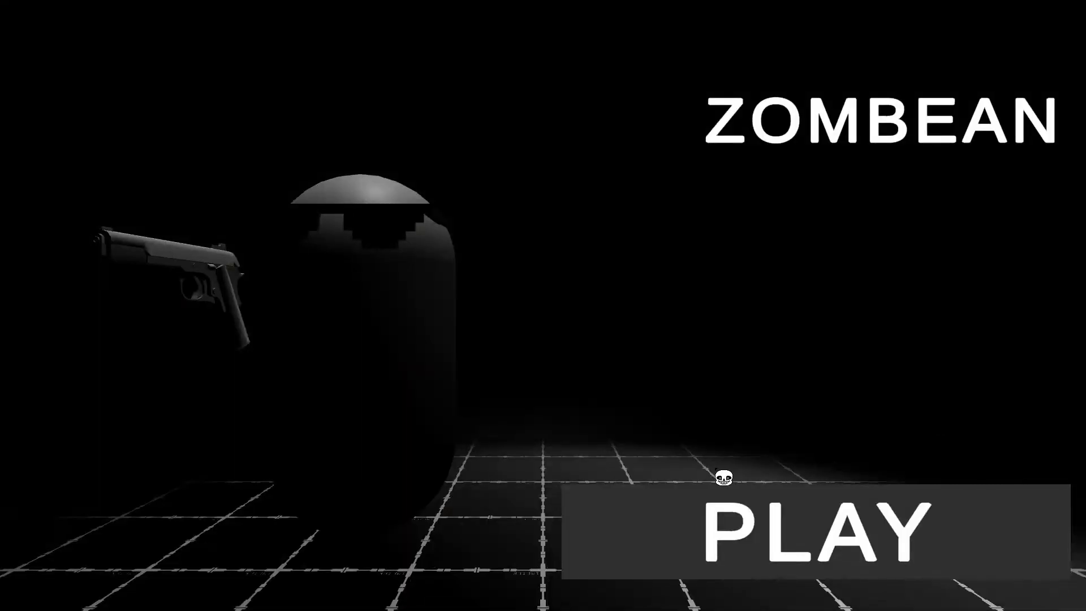
- Play two new games from the ZOMBEAN menu, backing away from the round 1 zombies and shooting in the second
click(724, 492)
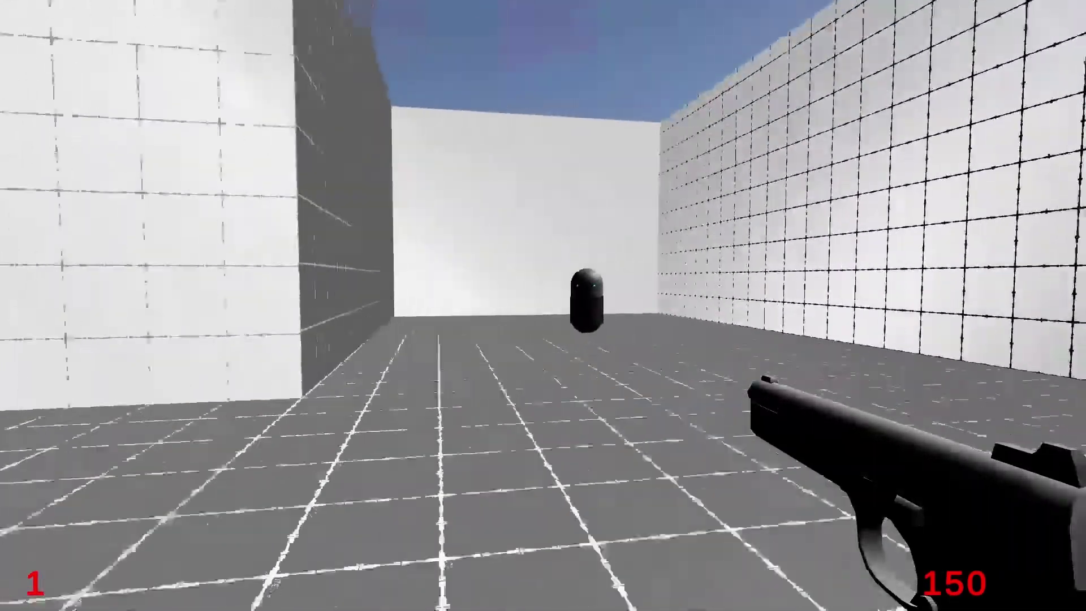
key(s)
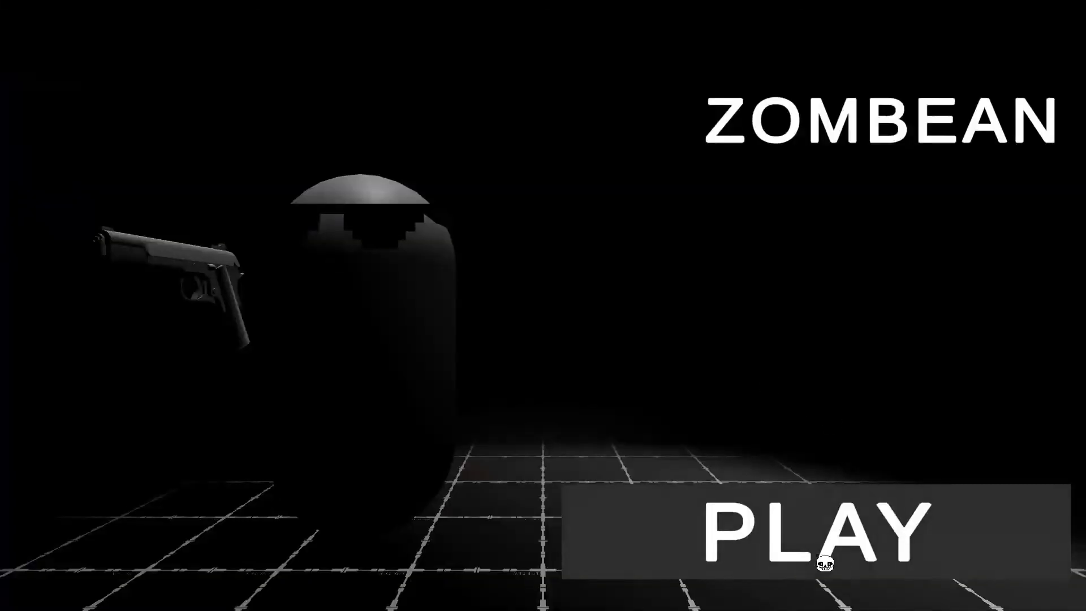
click(824, 563)
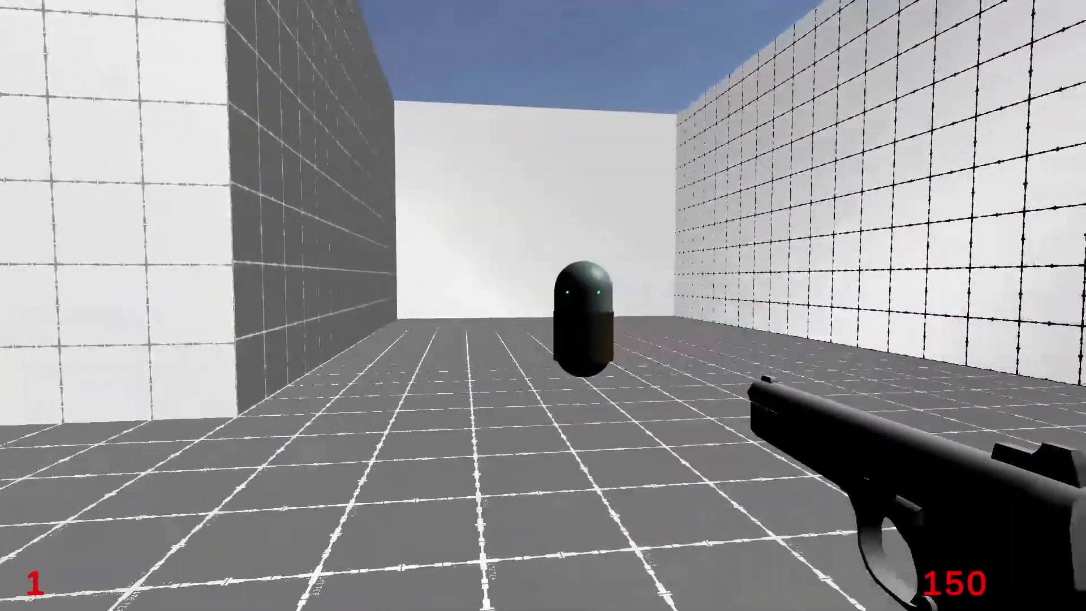
key(s)
click(543, 305)
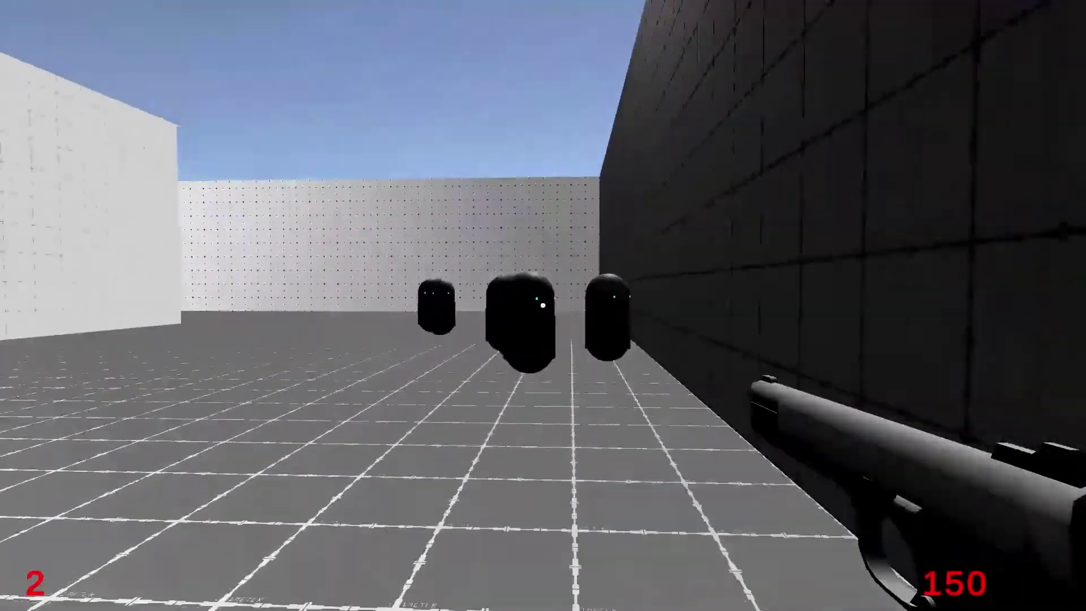
- Shoot the approaching round 2 zombies along the dark wall to advance to round 3
click(543, 305)
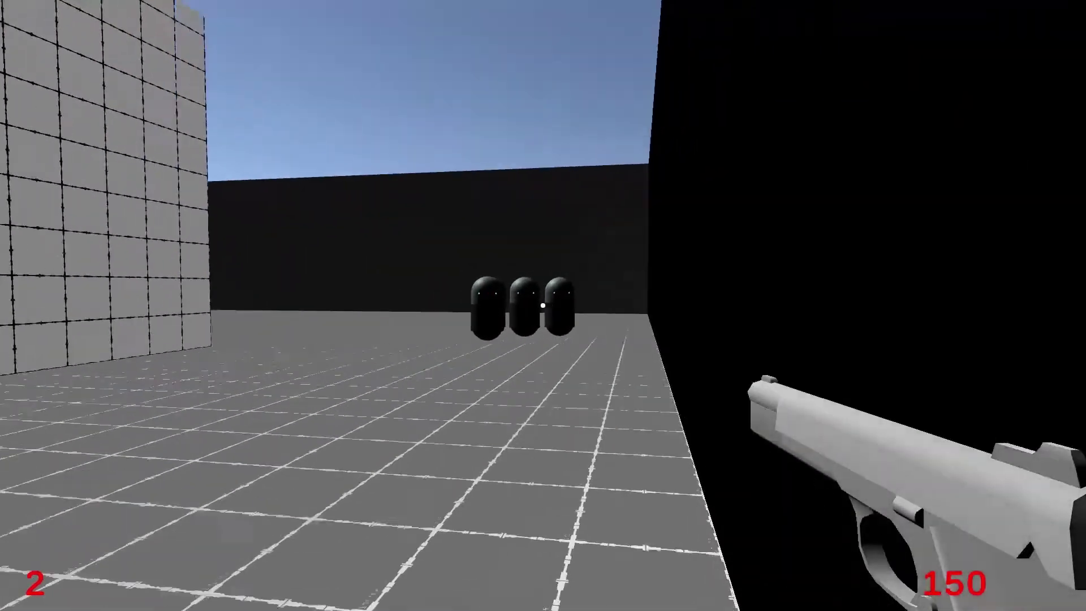
click(543, 306)
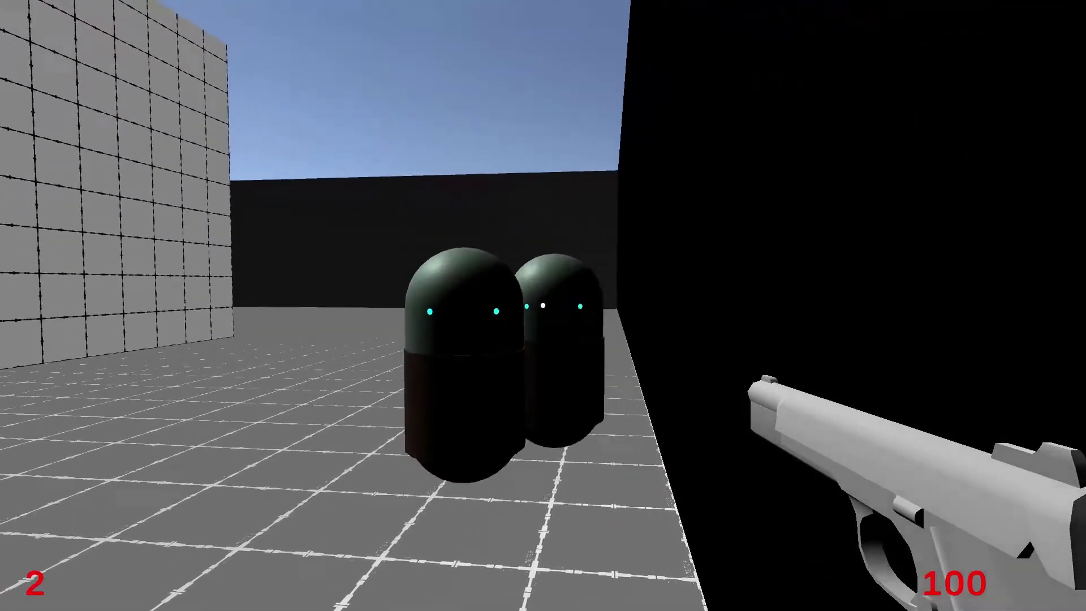
click(543, 305)
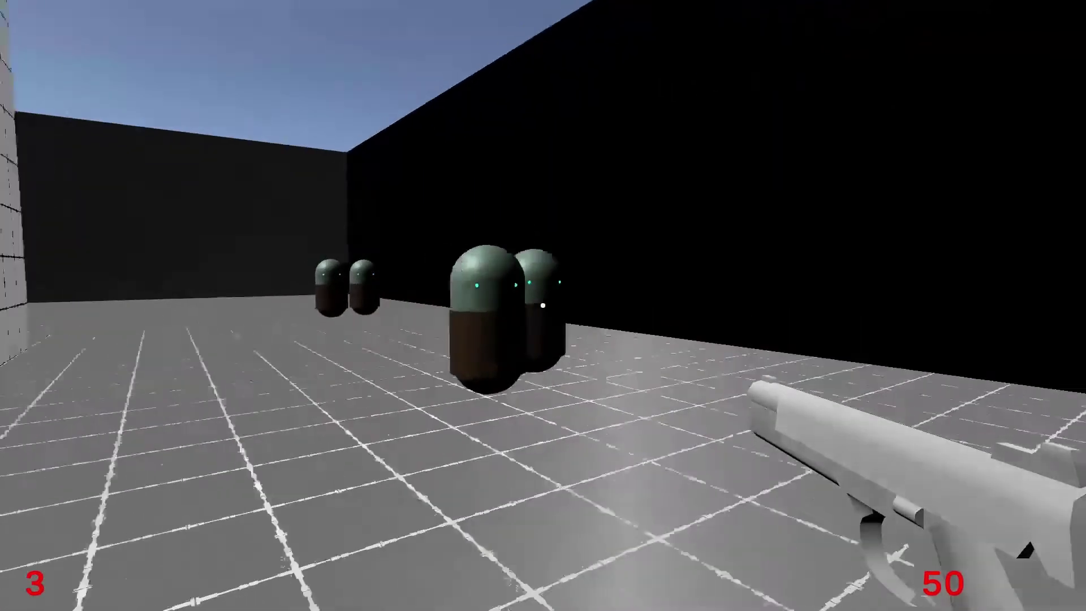